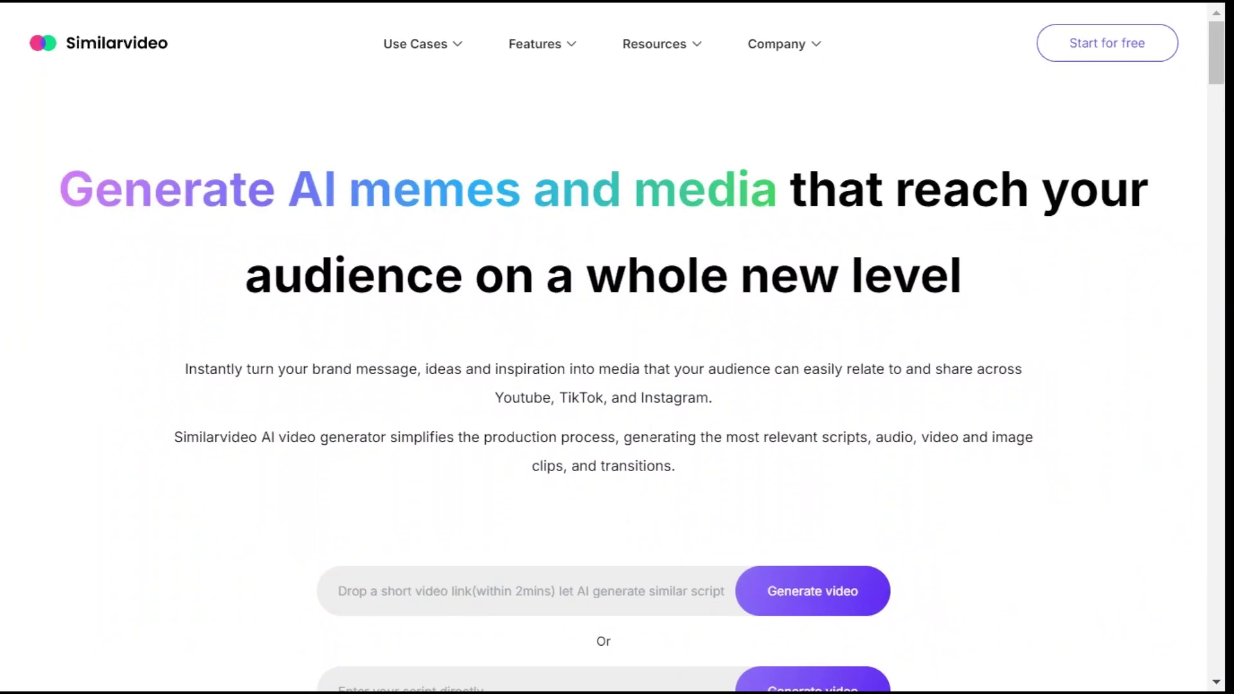
# Step: Begin signing up for a free Similarvideo account
pyautogui.click(1120, 53)
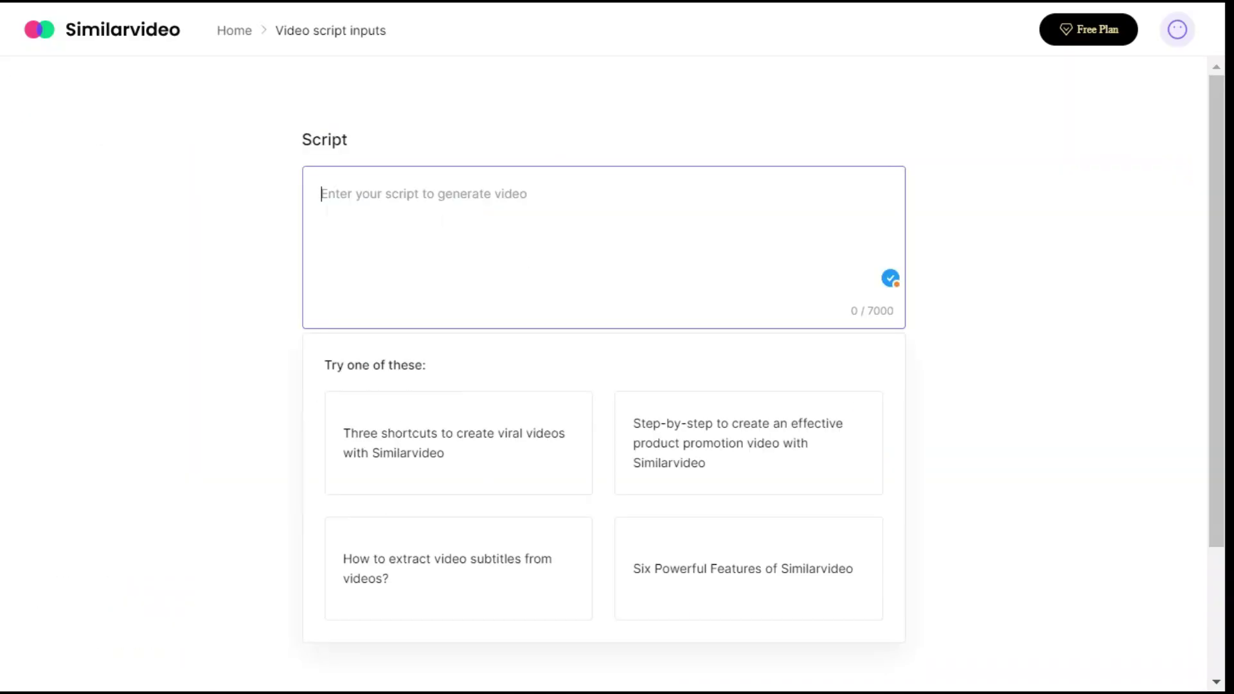
# Step: Paste the 755-character New York City script and pick the 'Begin with viral voiceover' style
pyautogui.hotkey('ctrl', 'v')
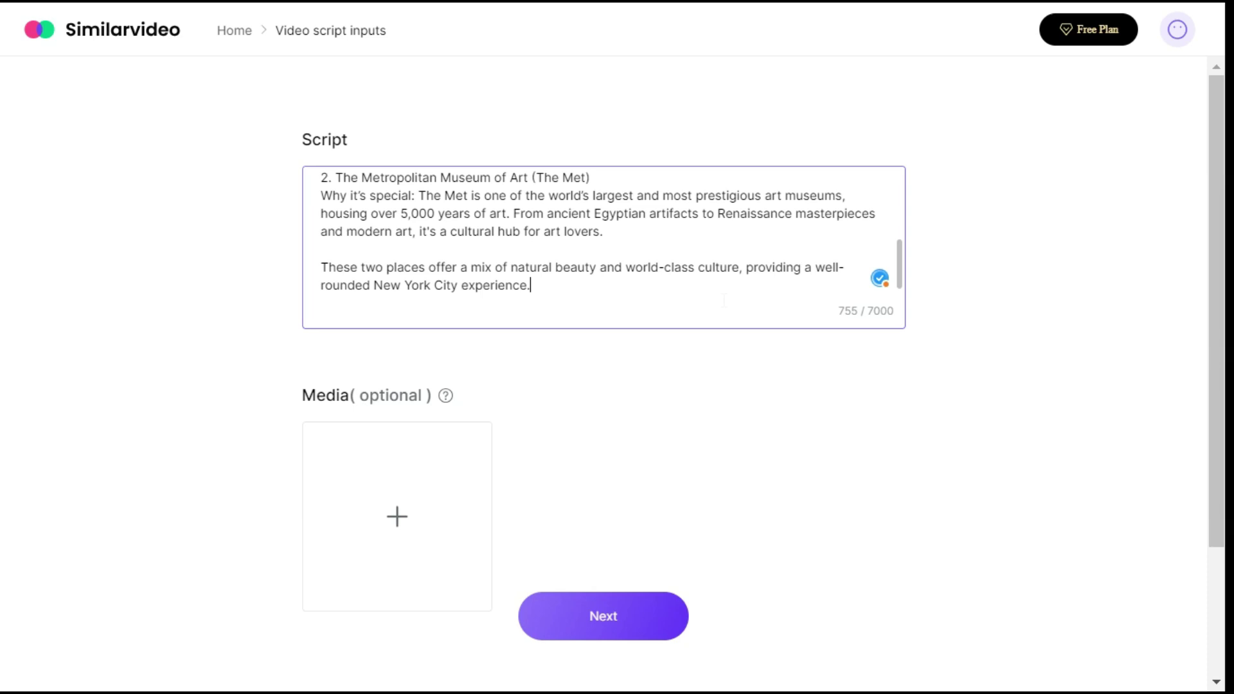
pyautogui.click(601, 618)
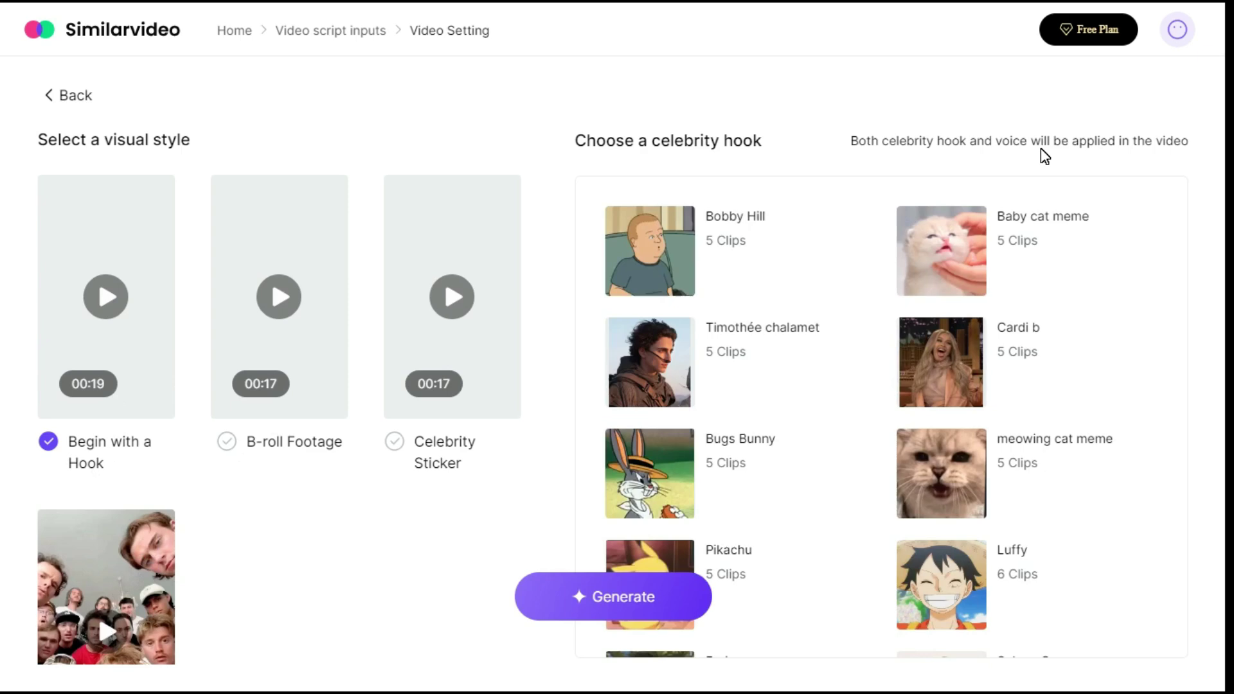
pyautogui.scroll(-3, 1009, 376)
pyautogui.scroll(-3, 1009, 377)
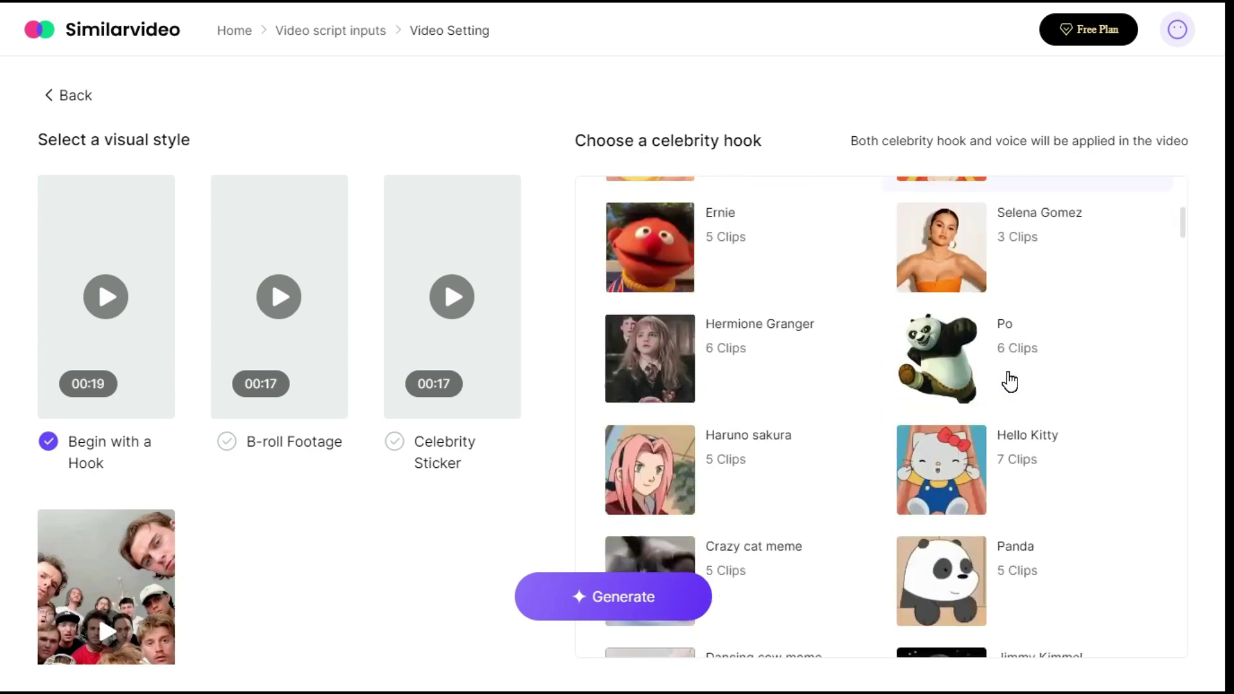
pyautogui.scroll(-2, 1009, 376)
pyautogui.scroll(-3, 1008, 376)
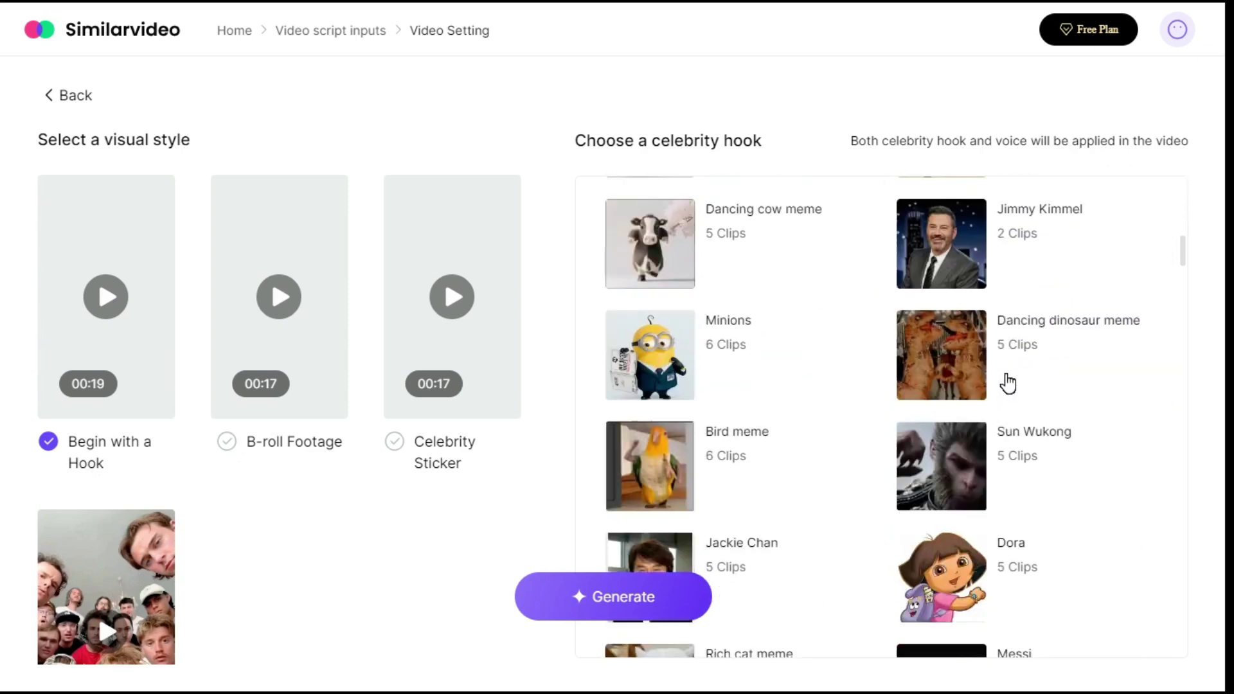
pyautogui.click(439, 445)
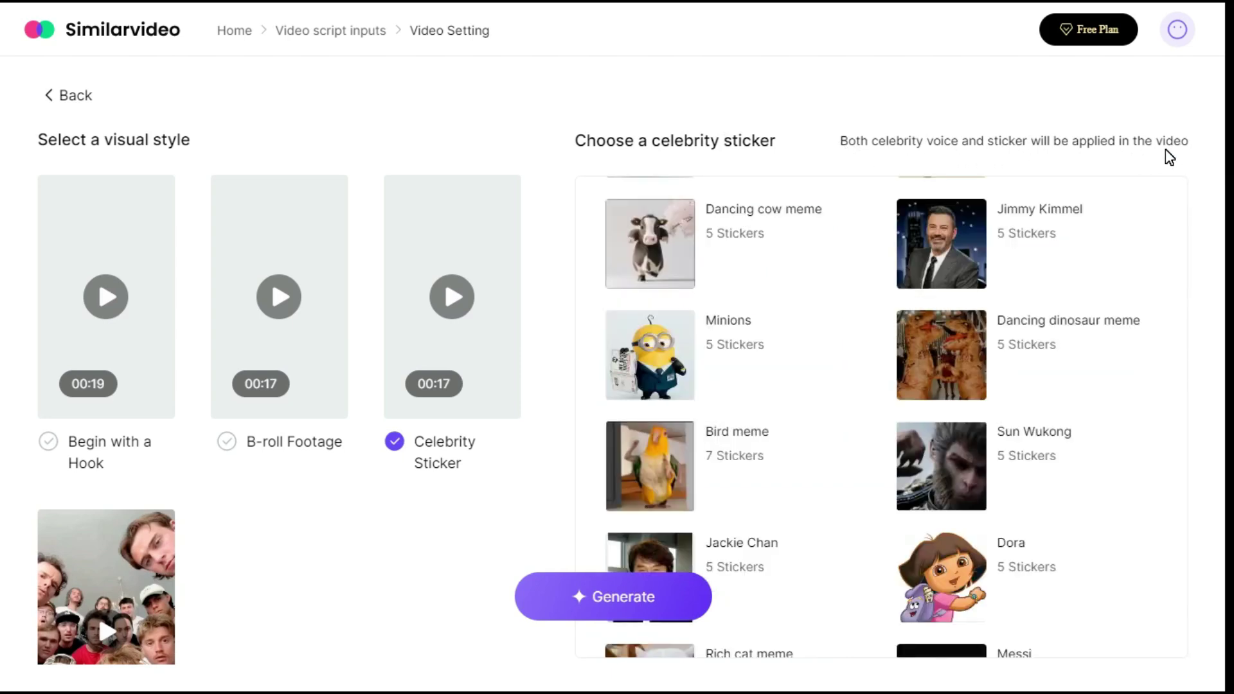
pyautogui.scroll(-2, 989, 416)
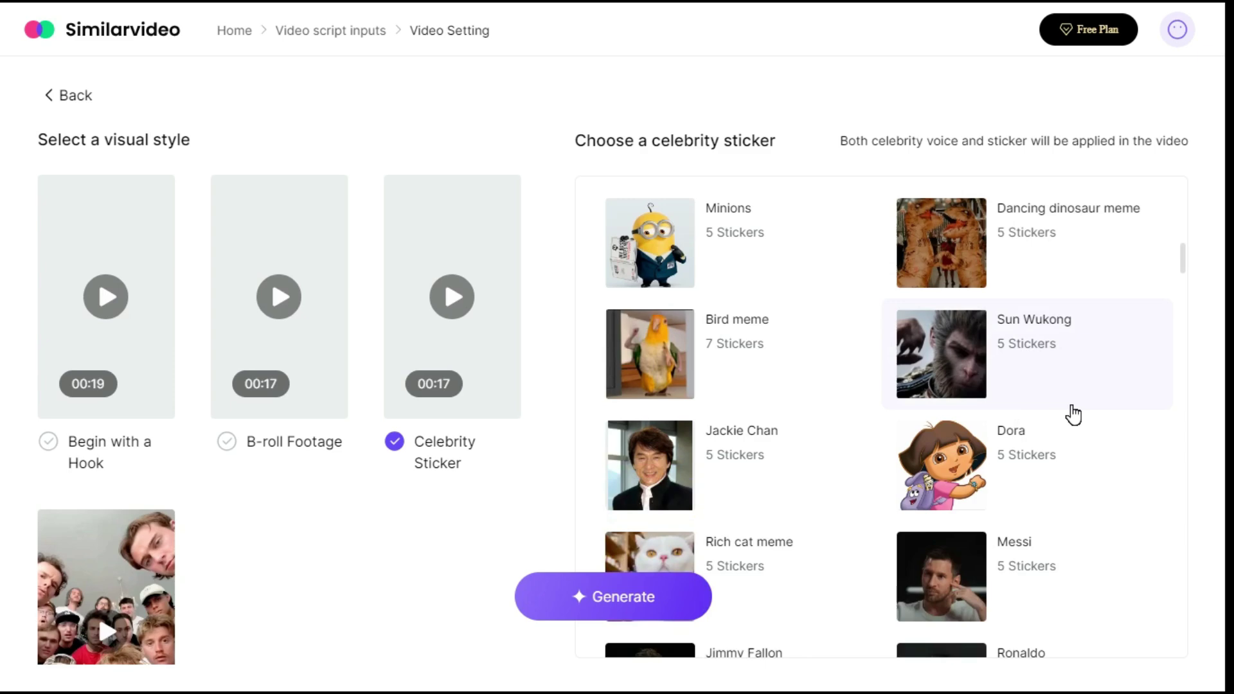
pyautogui.scroll(-2, 819, 386)
pyautogui.scroll(-2, 733, 386)
pyautogui.scroll(-2, 701, 387)
pyautogui.scroll(-2, 701, 387)
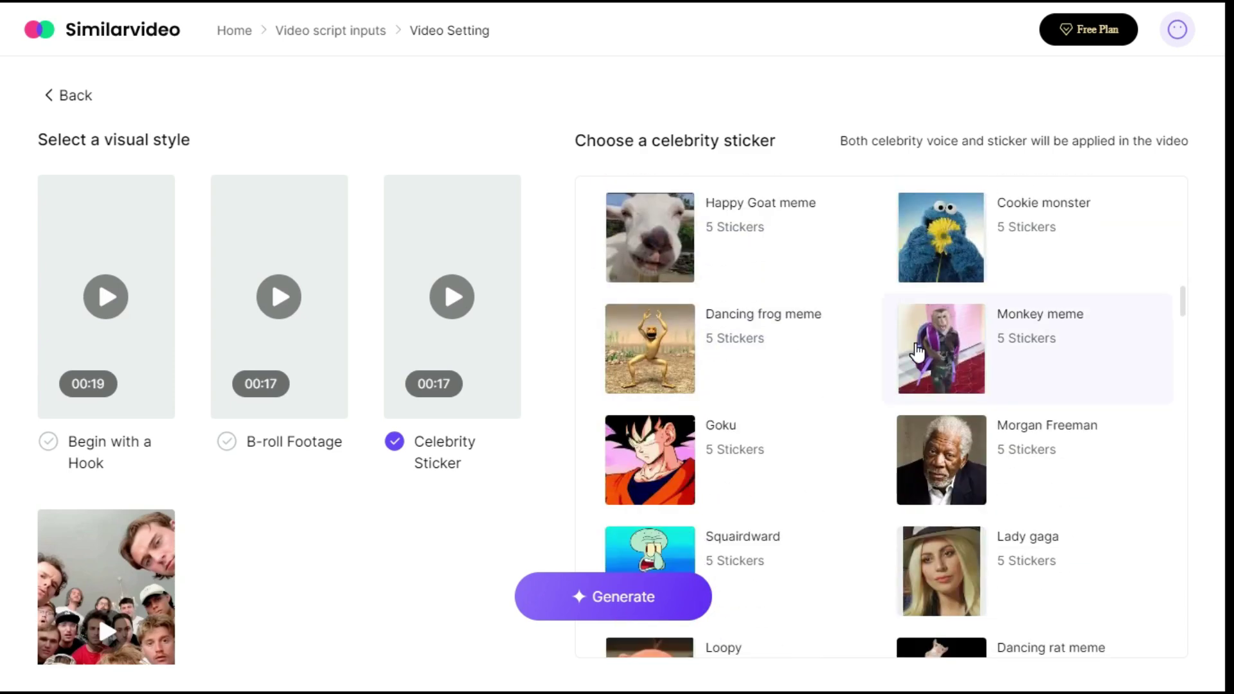
pyautogui.scroll(-1, 820, 367)
pyautogui.scroll(-2, 270, 511)
pyautogui.scroll(-2, 193, 559)
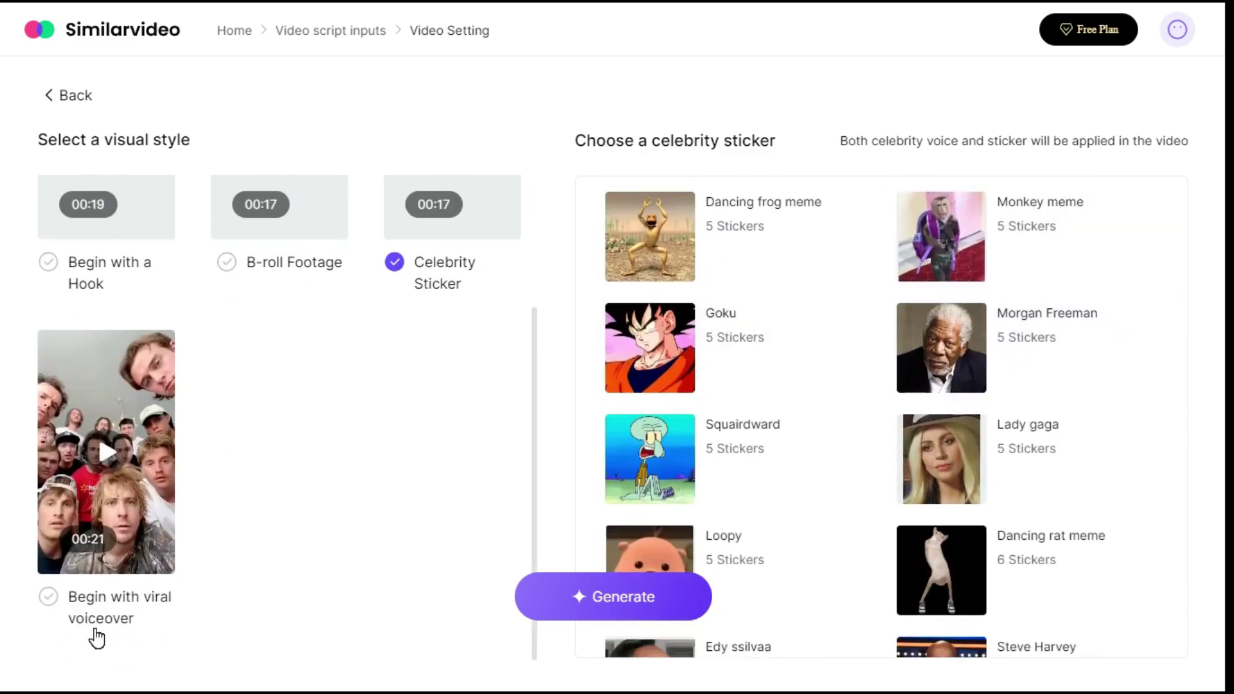
pyautogui.click(145, 554)
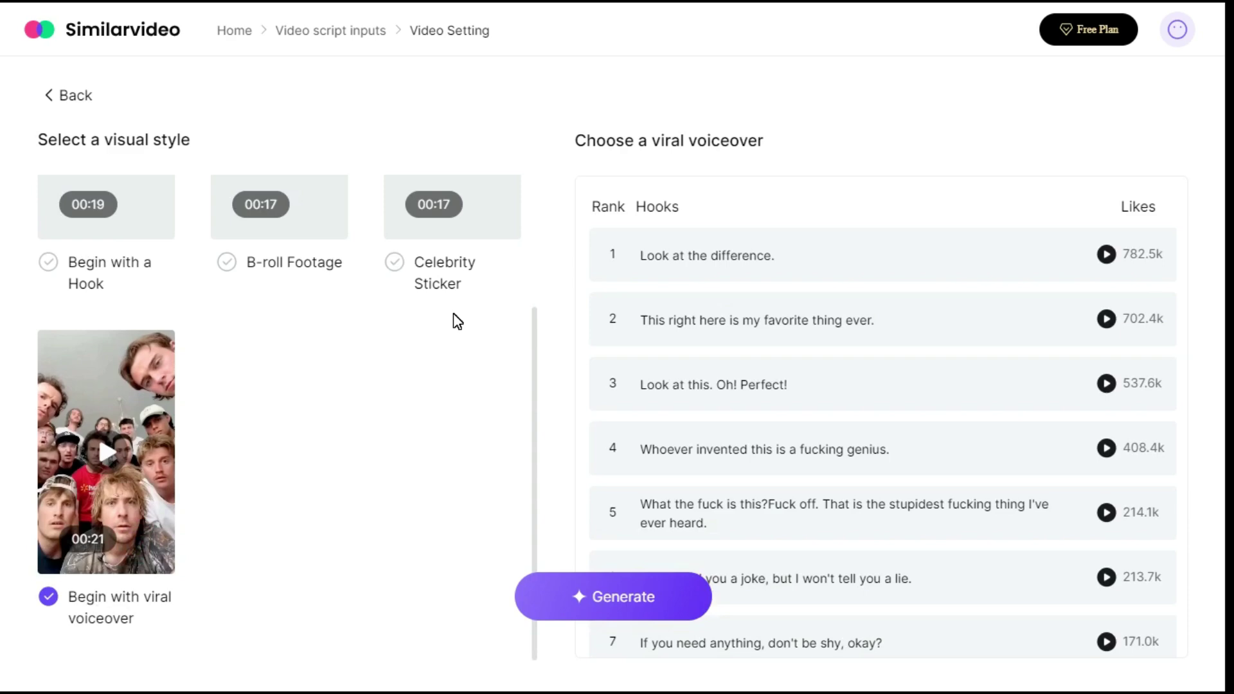
pyautogui.scroll(-2, 1097, 323)
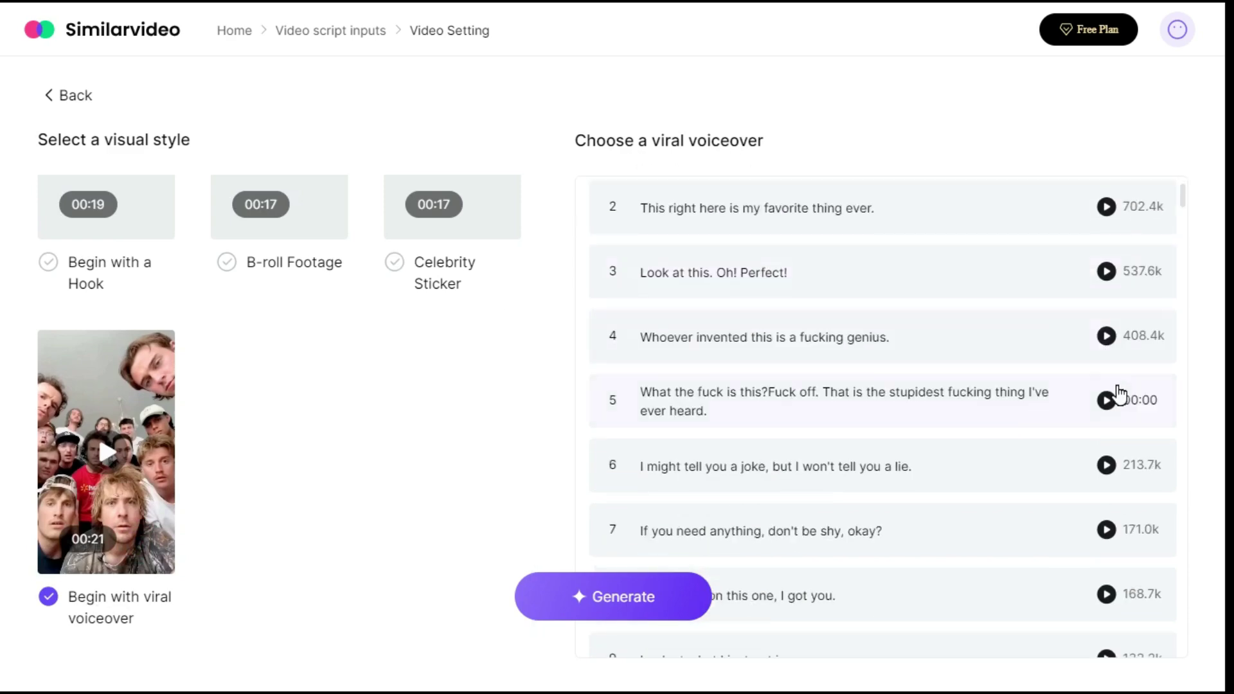
pyautogui.scroll(-2, 1089, 404)
pyautogui.scroll(-3, 1070, 434)
pyautogui.scroll(-3, 1061, 435)
pyautogui.scroll(-3, 1060, 434)
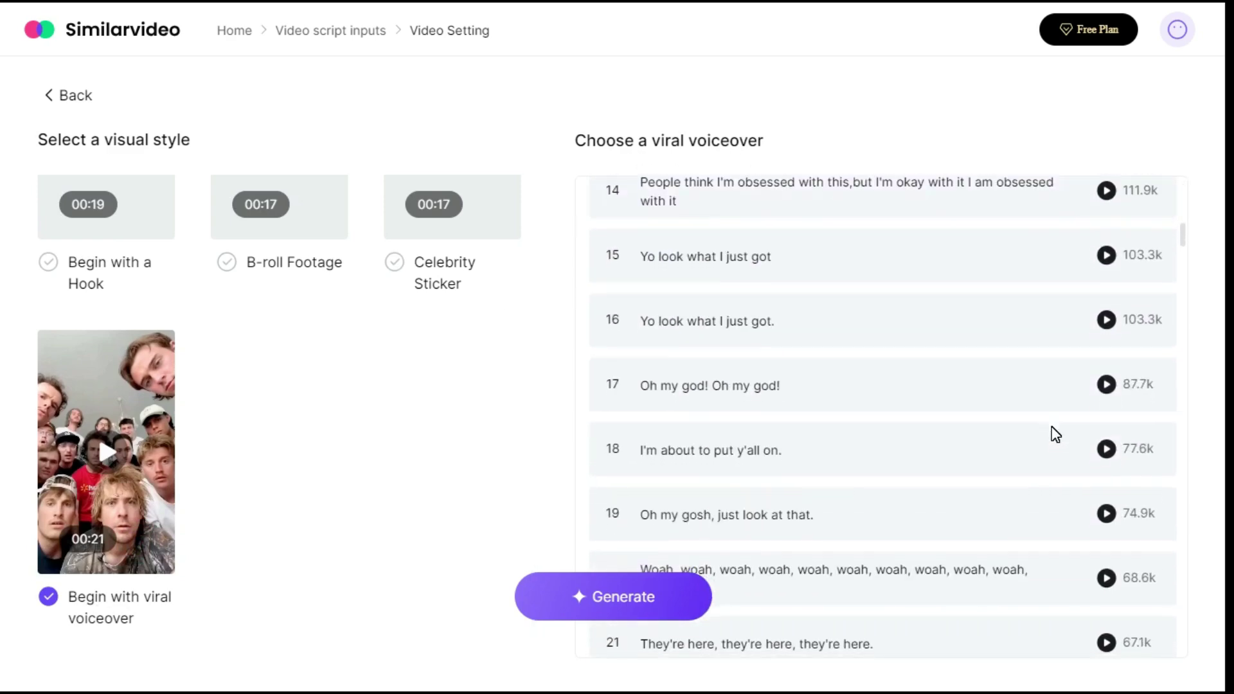
pyautogui.scroll(-2, 1059, 434)
pyautogui.scroll(3, 449, 426)
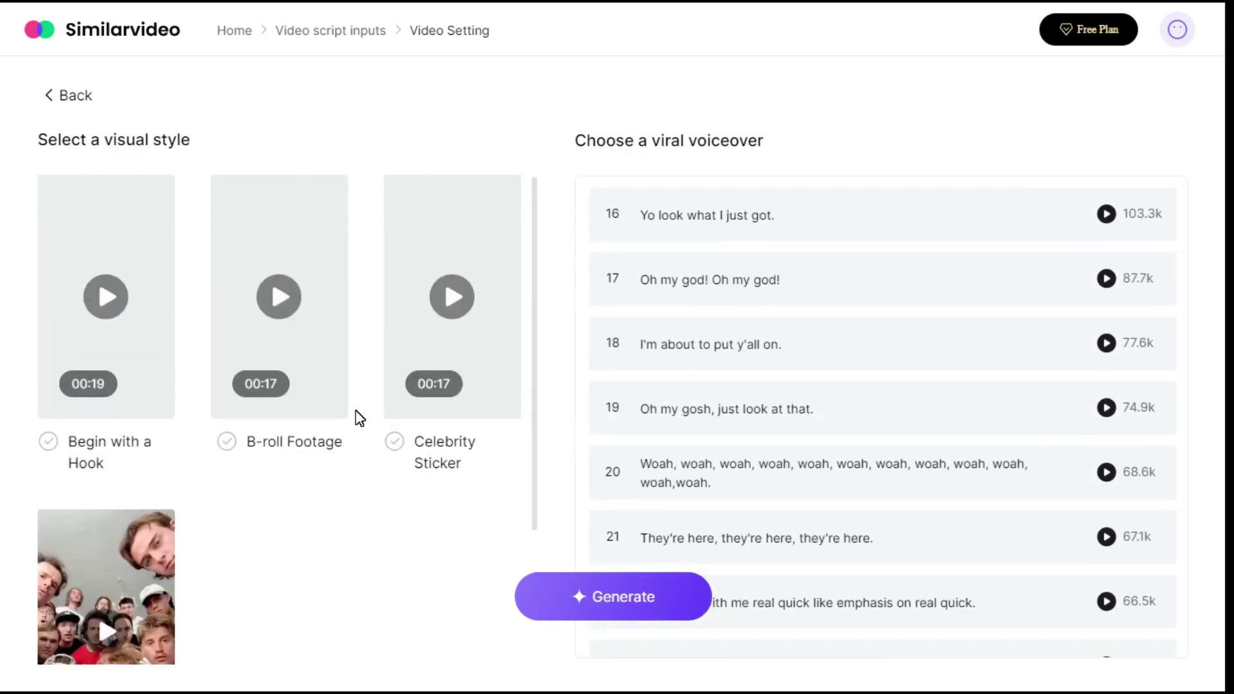
# Step: Choose B-roll Footage as the visual style and Donald John Trump as the voice
pyautogui.click(329, 376)
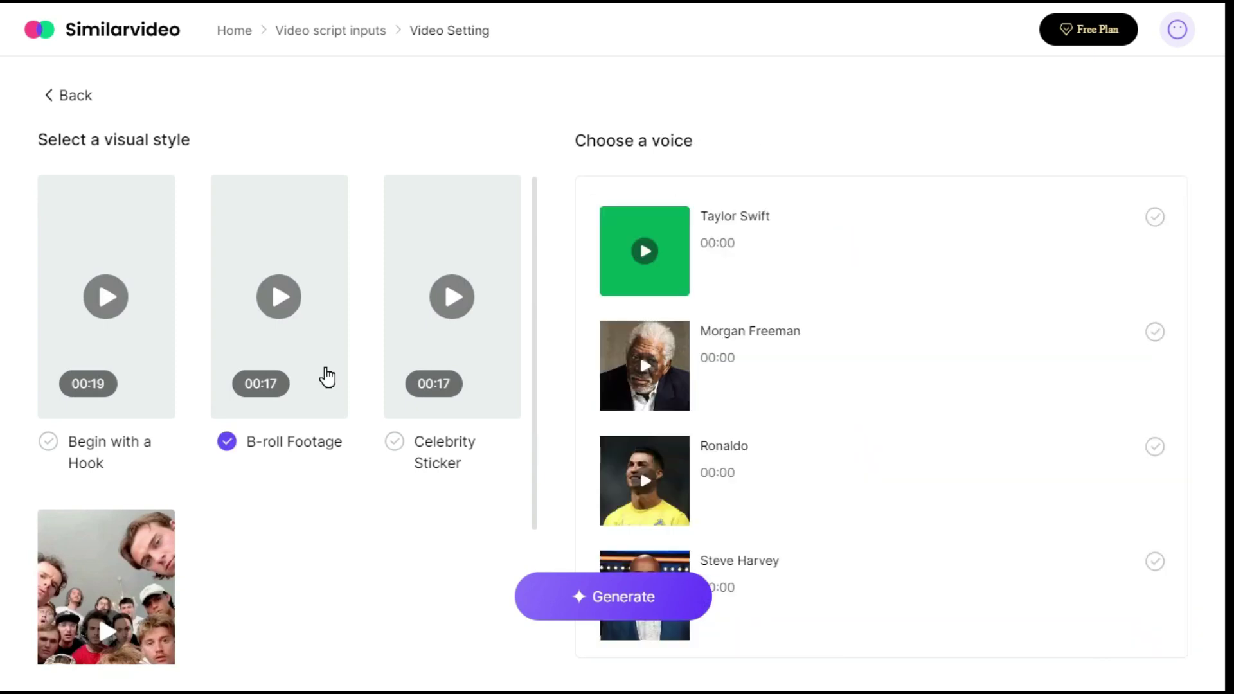
pyautogui.scroll(-2, 982, 305)
pyautogui.scroll(-1, 981, 305)
pyautogui.scroll(-4, 982, 305)
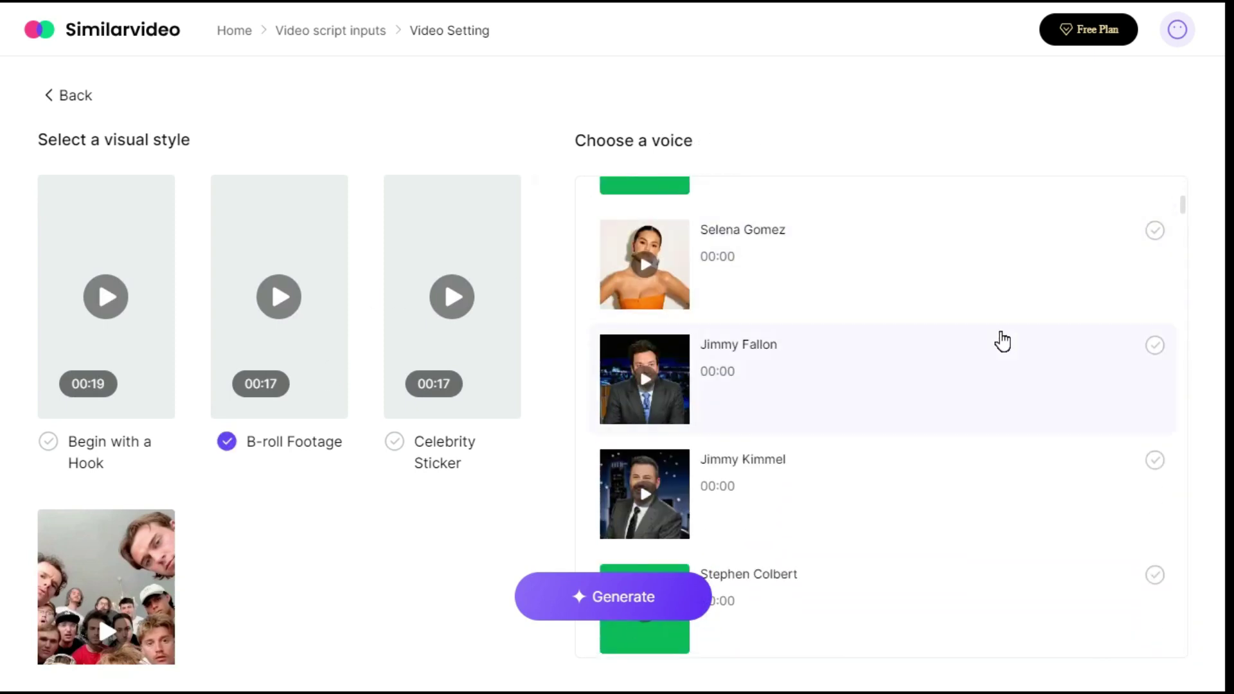
pyautogui.scroll(-2, 902, 415)
pyautogui.scroll(-4, 903, 415)
pyautogui.scroll(-4, 902, 415)
pyautogui.scroll(-2, 903, 415)
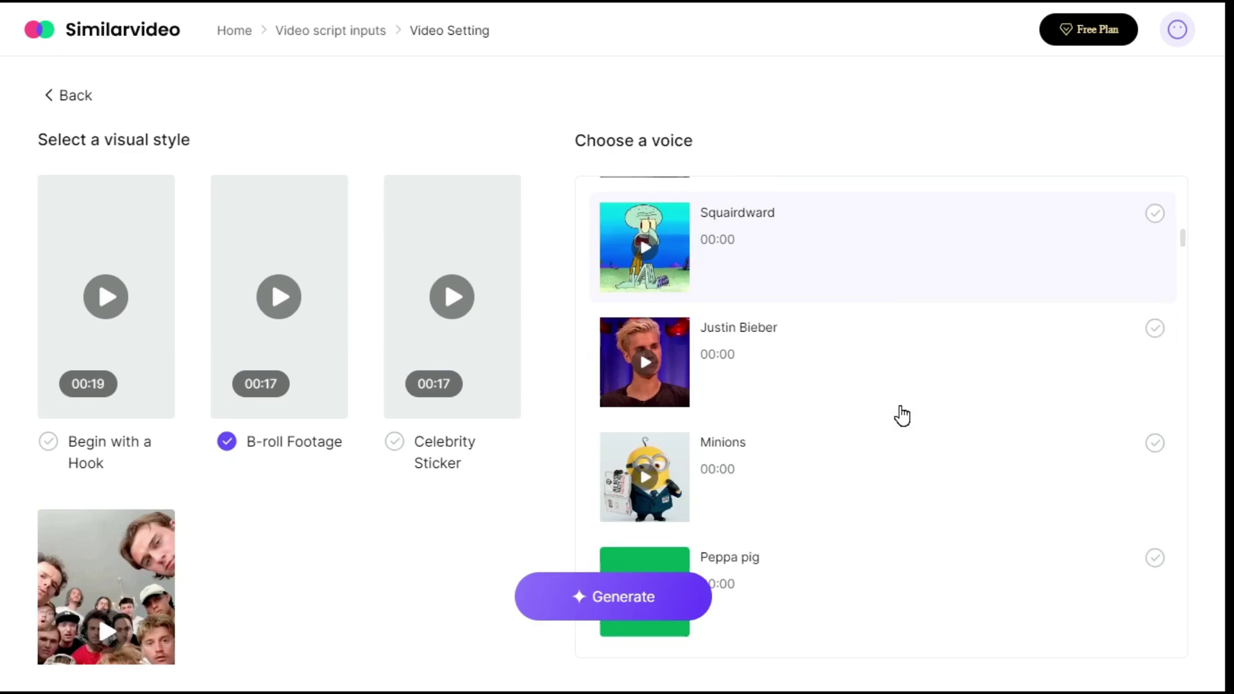
pyautogui.scroll(-2, 903, 415)
pyautogui.scroll(-1, 903, 415)
pyautogui.scroll(-4, 902, 414)
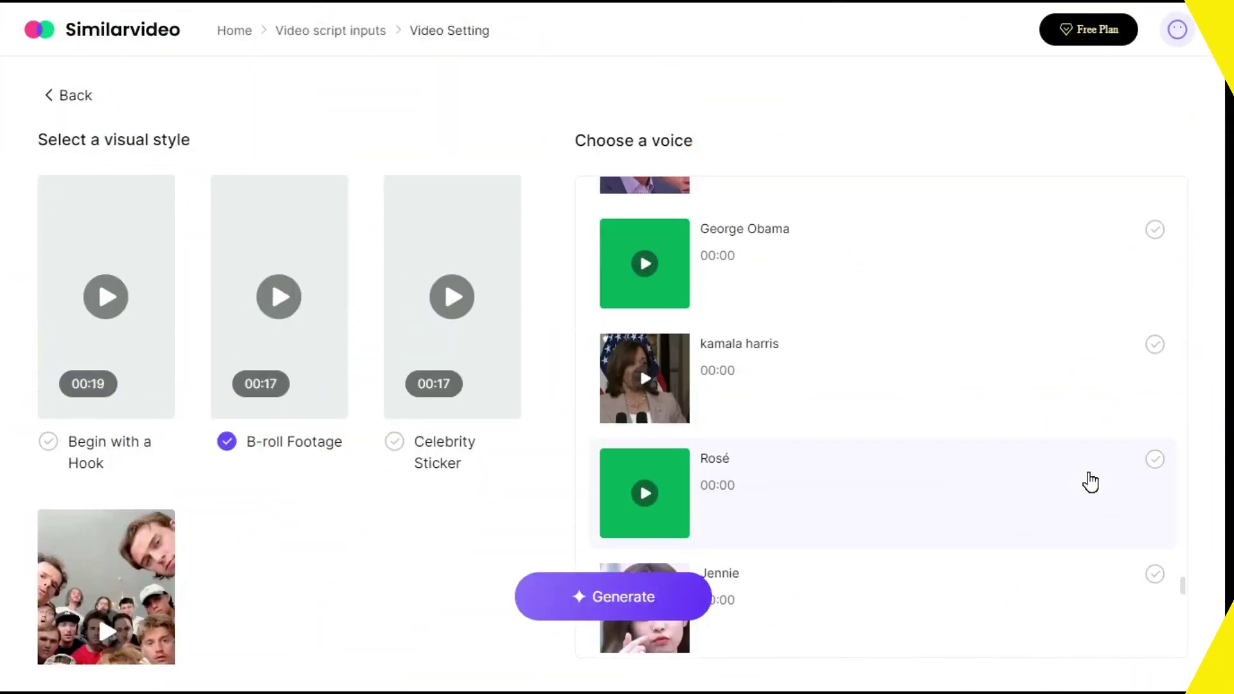
pyautogui.scroll(3, 1019, 494)
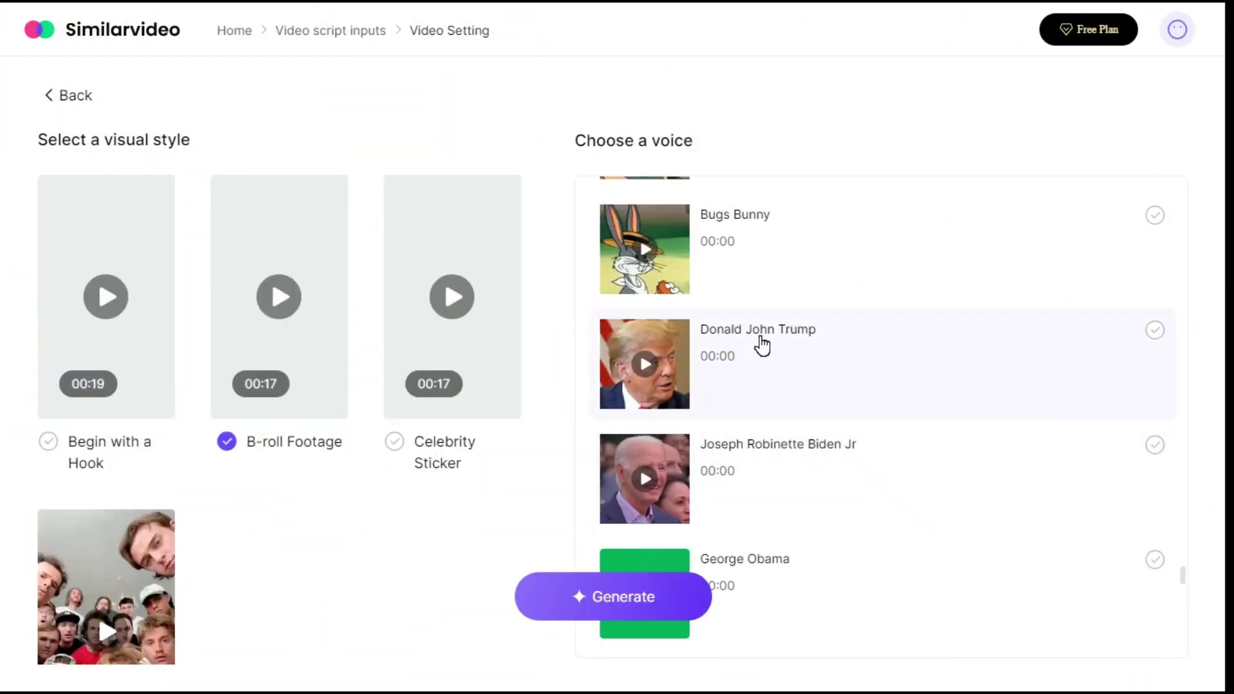
pyautogui.click(761, 344)
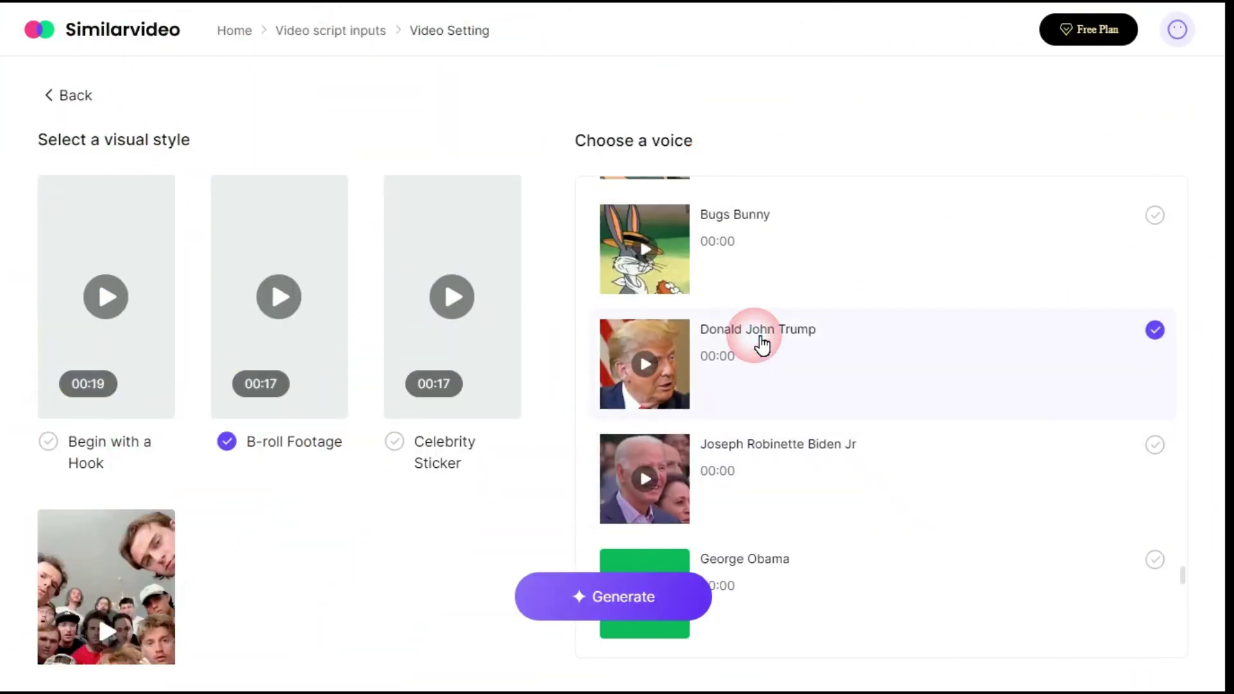
# Step: Generate the 43-second New York City video and play its full preview
pyautogui.click(612, 598)
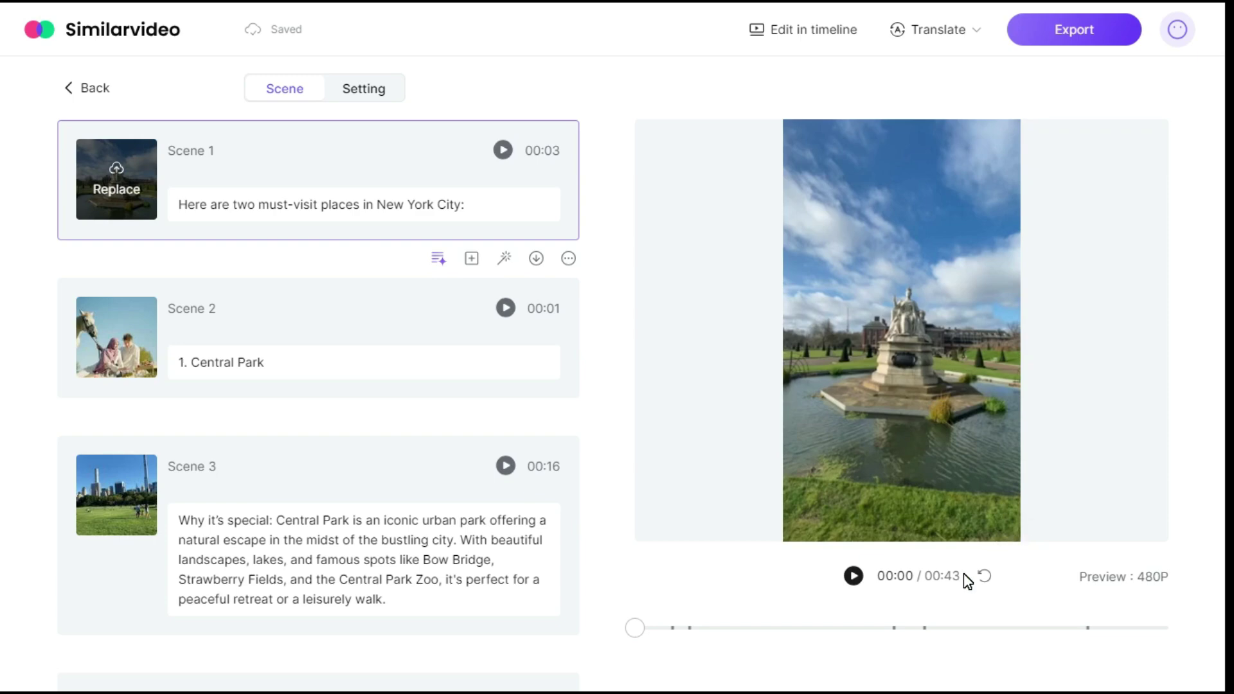
pyautogui.click(854, 577)
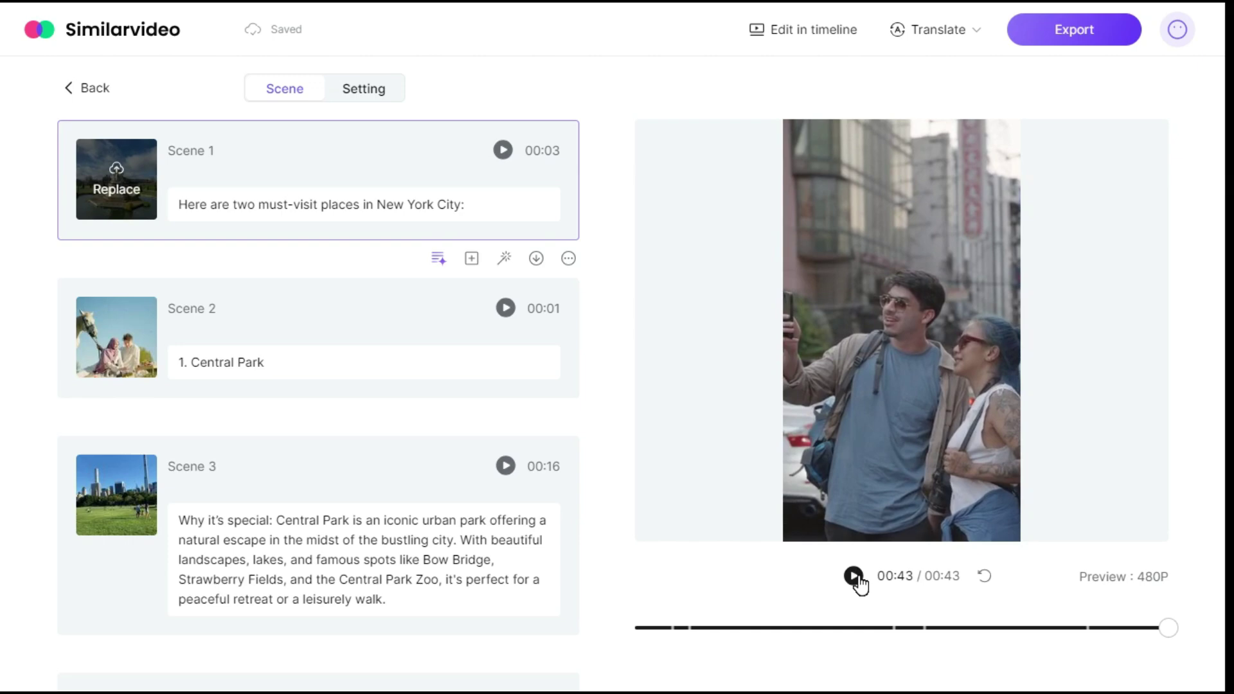
pyautogui.click(948, 632)
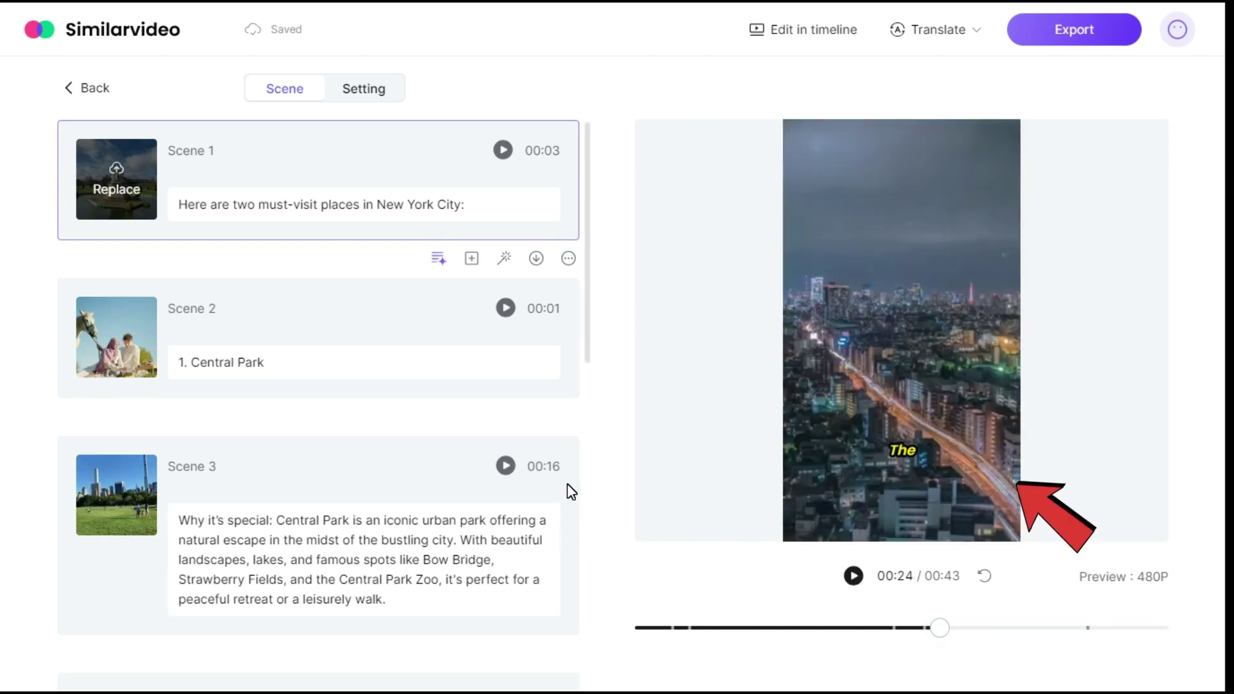
pyautogui.scroll(-1, 487, 484)
pyautogui.scroll(-3, 486, 485)
pyautogui.scroll(-2, 487, 485)
pyautogui.scroll(-2, 487, 485)
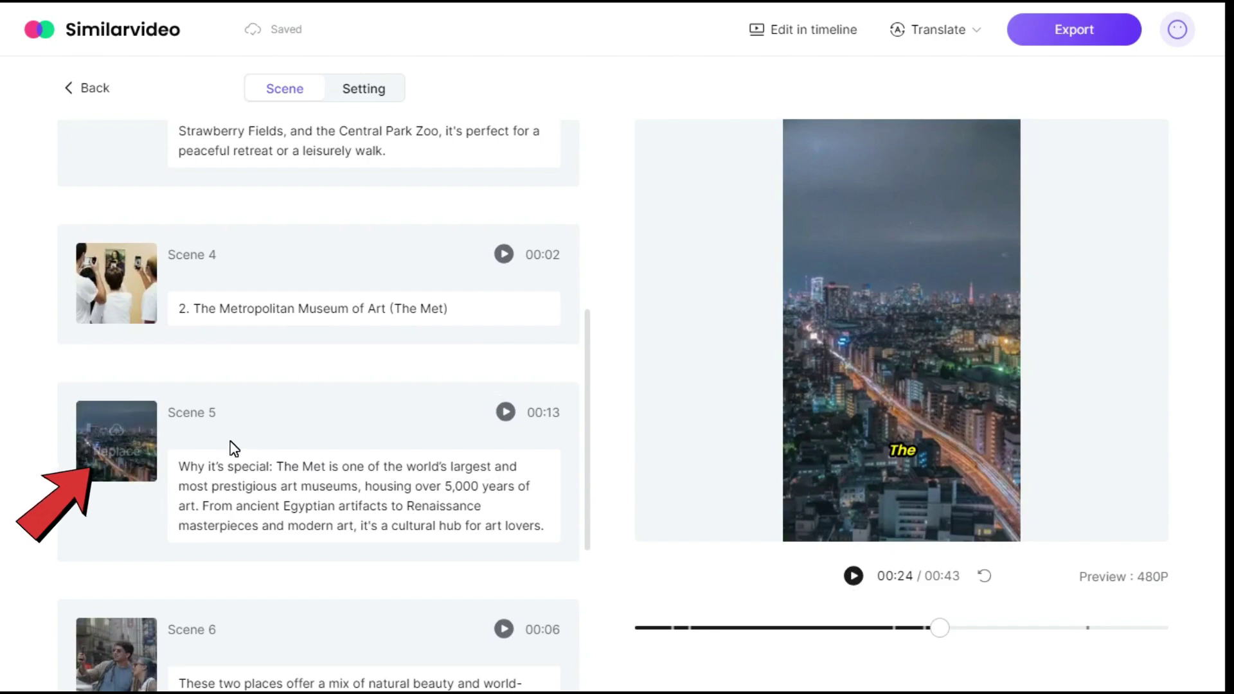
pyautogui.click(335, 441)
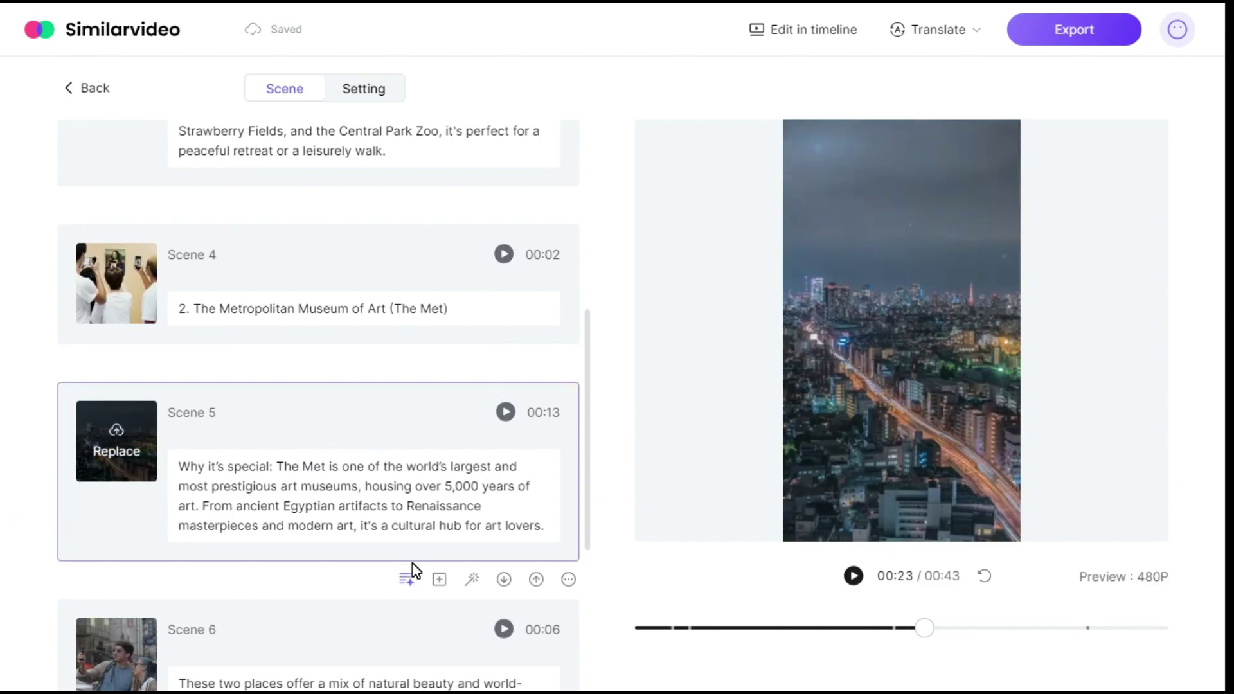
pyautogui.scroll(-1, 412, 570)
pyautogui.click(408, 469)
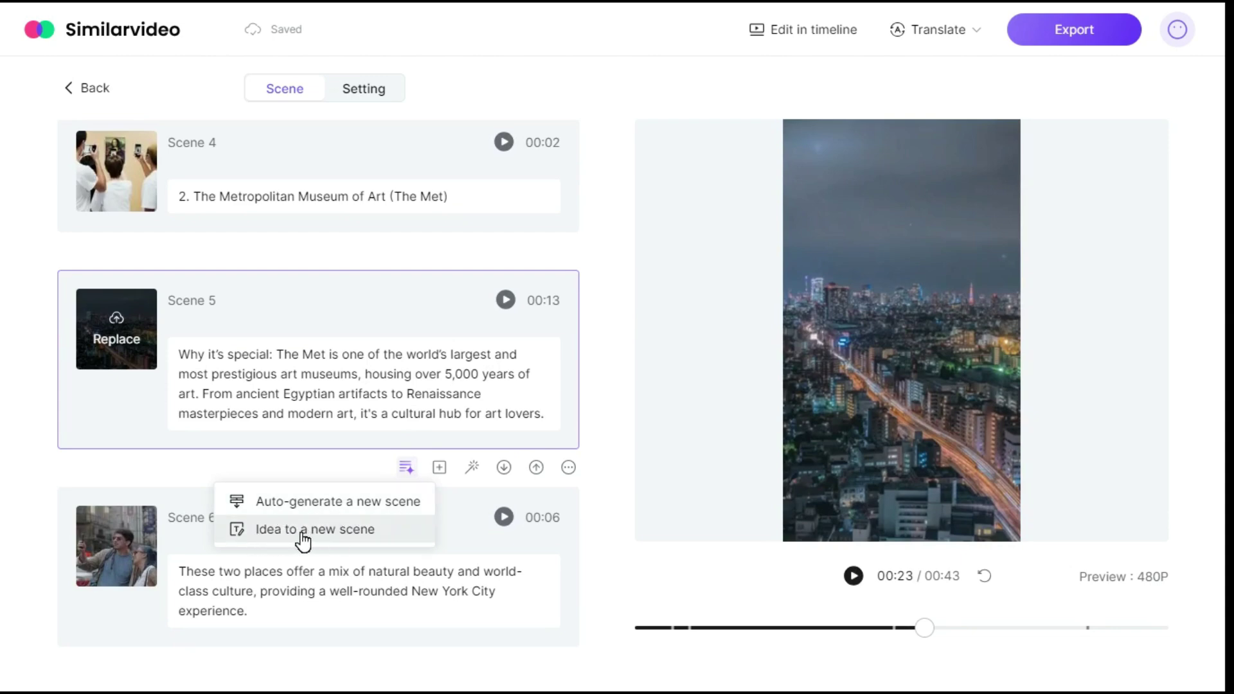
pyautogui.click(440, 469)
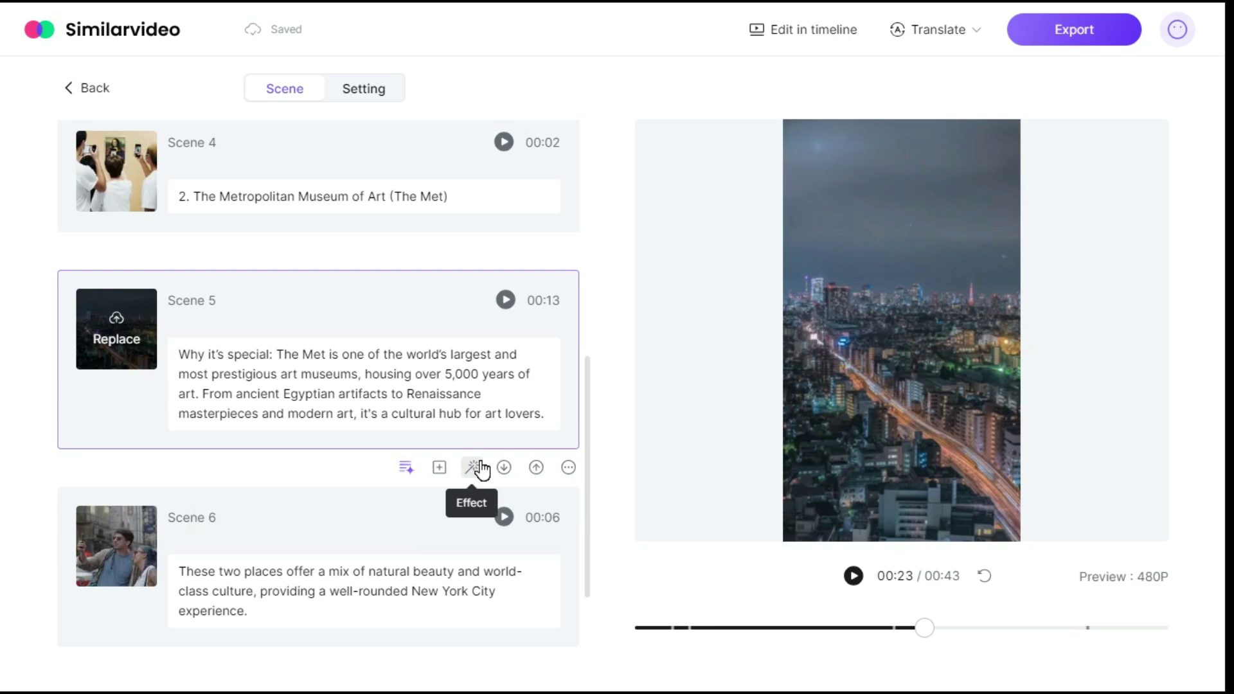
pyautogui.click(567, 468)
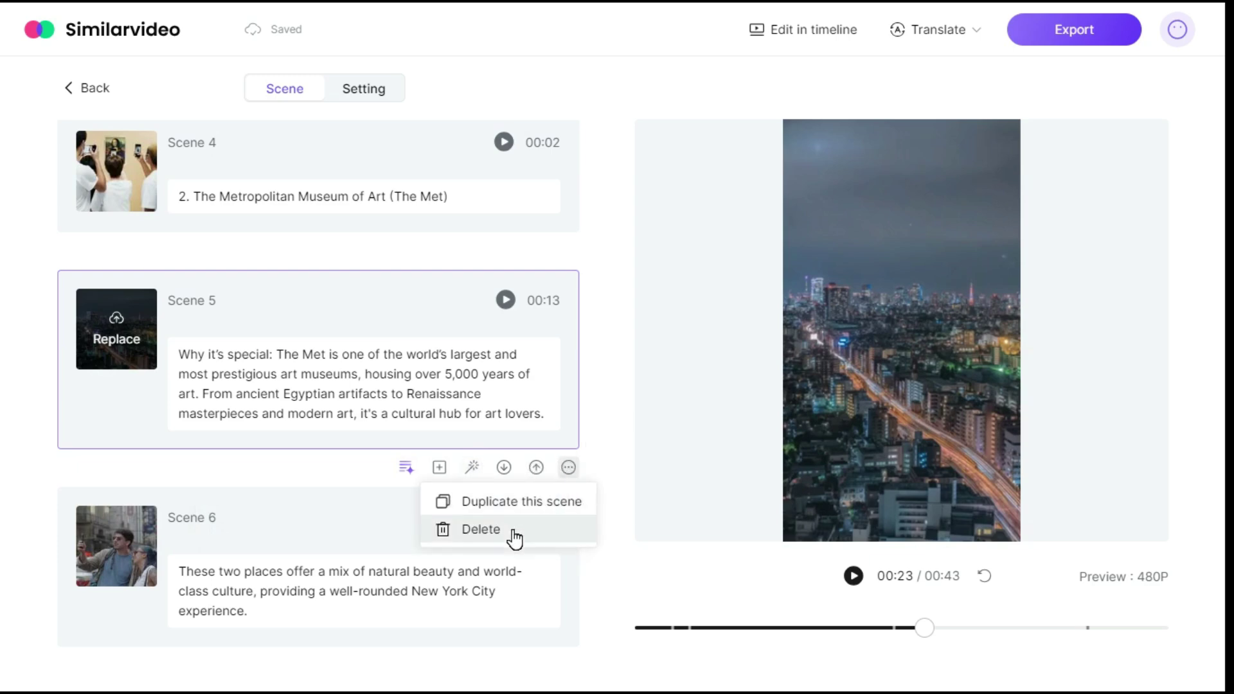
pyautogui.click(361, 327)
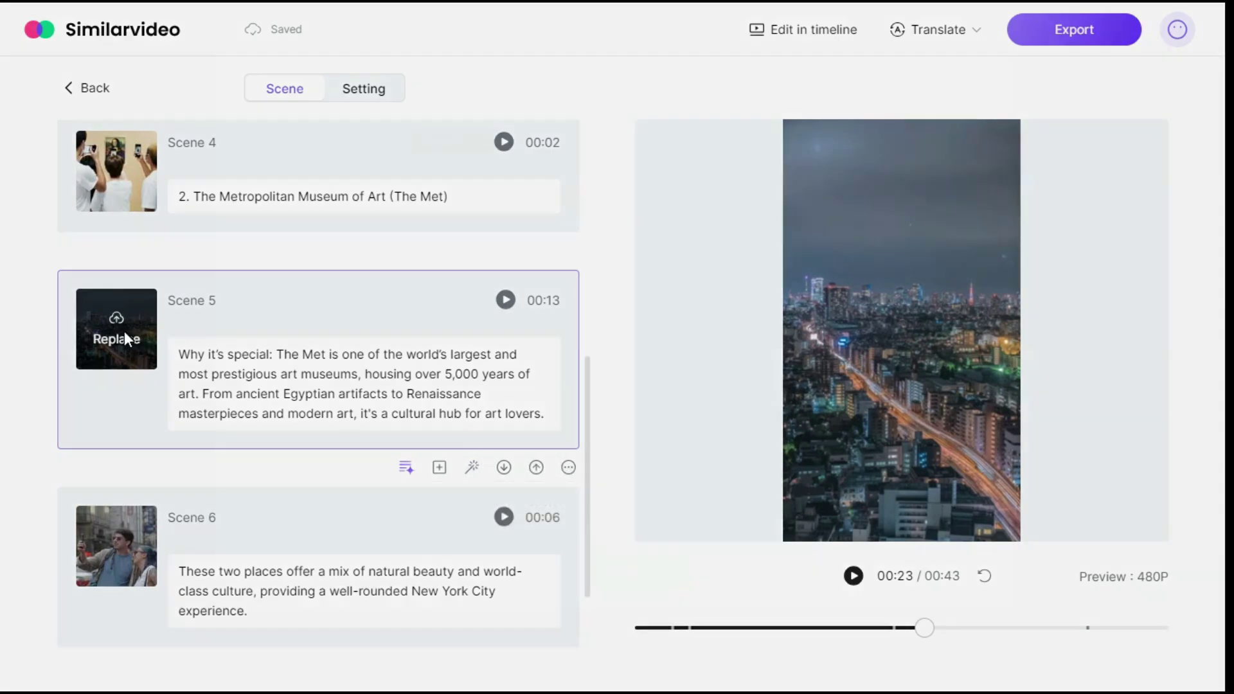
# Step: Replace Scene 5's footage with a portrait 'Metropolitan Museum of Art' gallery doorway clip
pyautogui.click(129, 337)
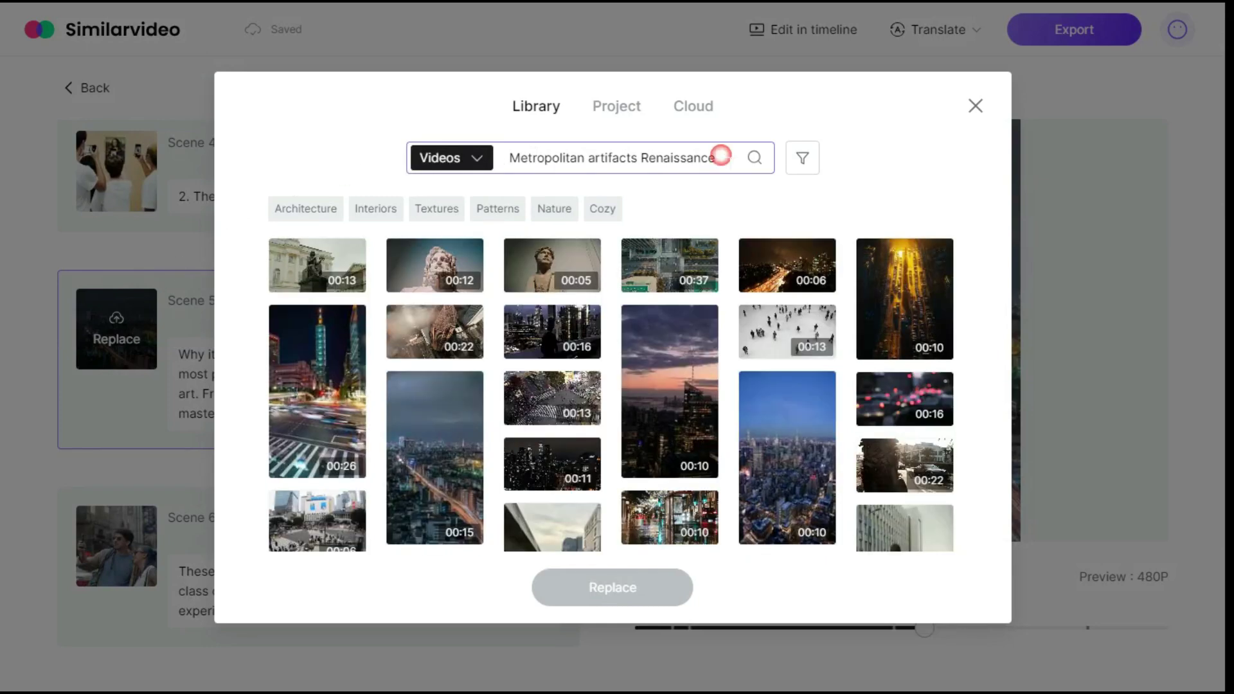
pyautogui.moveTo(721, 155); pyautogui.dragTo(501, 157)
pyautogui.write('Metropolitan Museum of Art')
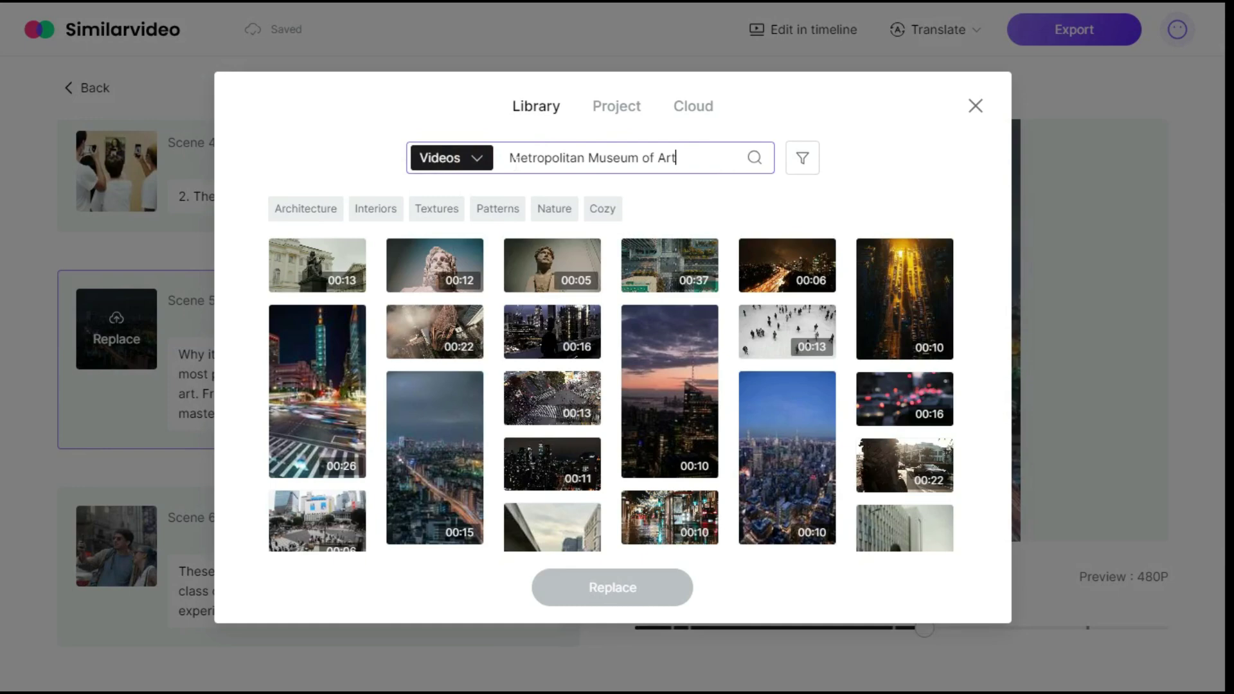
pyautogui.press('Return')
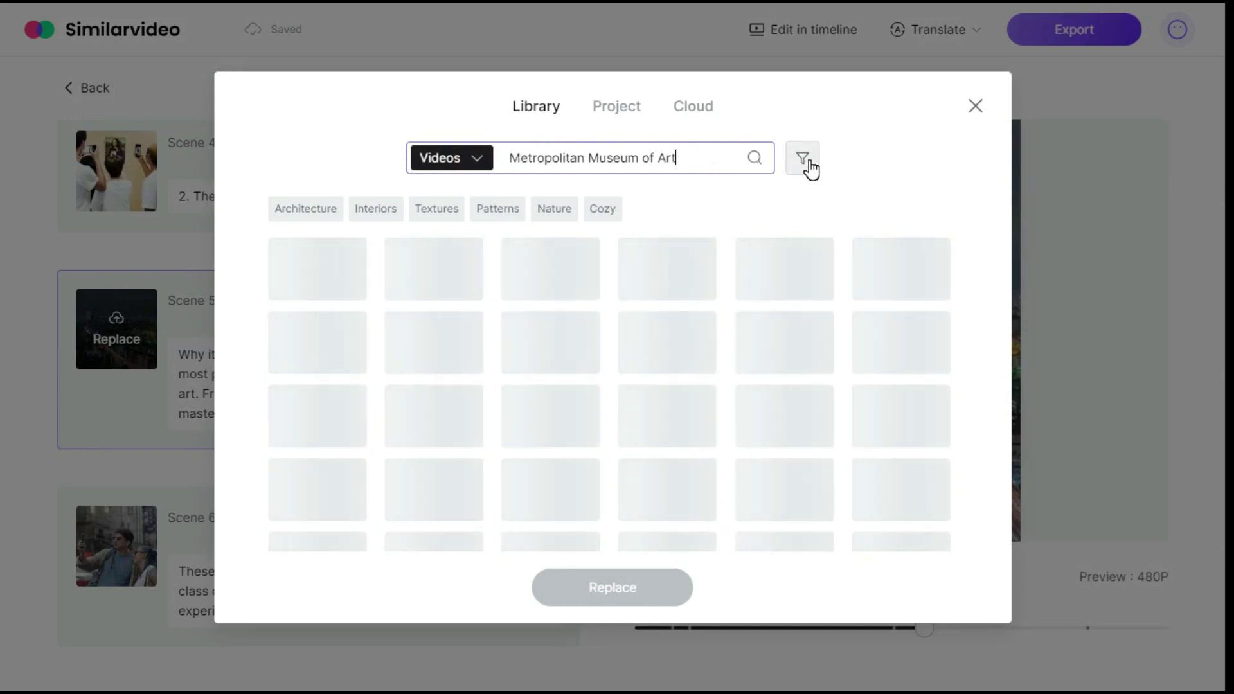
pyautogui.click(801, 157)
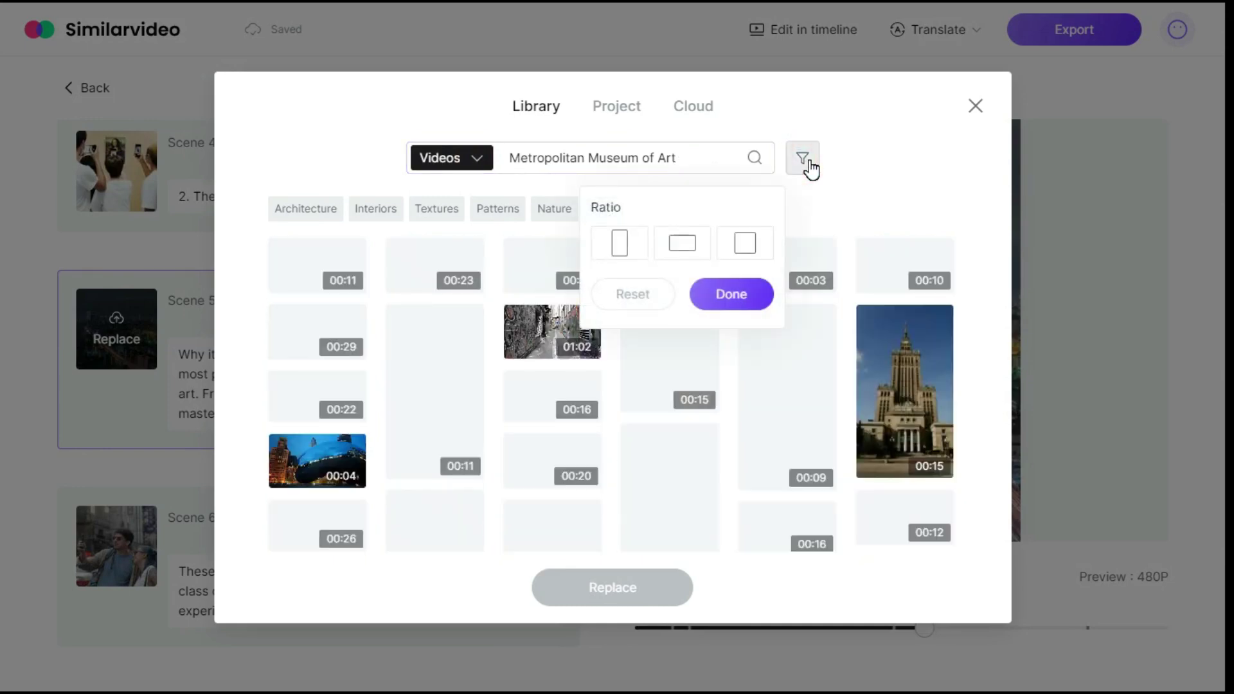
pyautogui.click(619, 243)
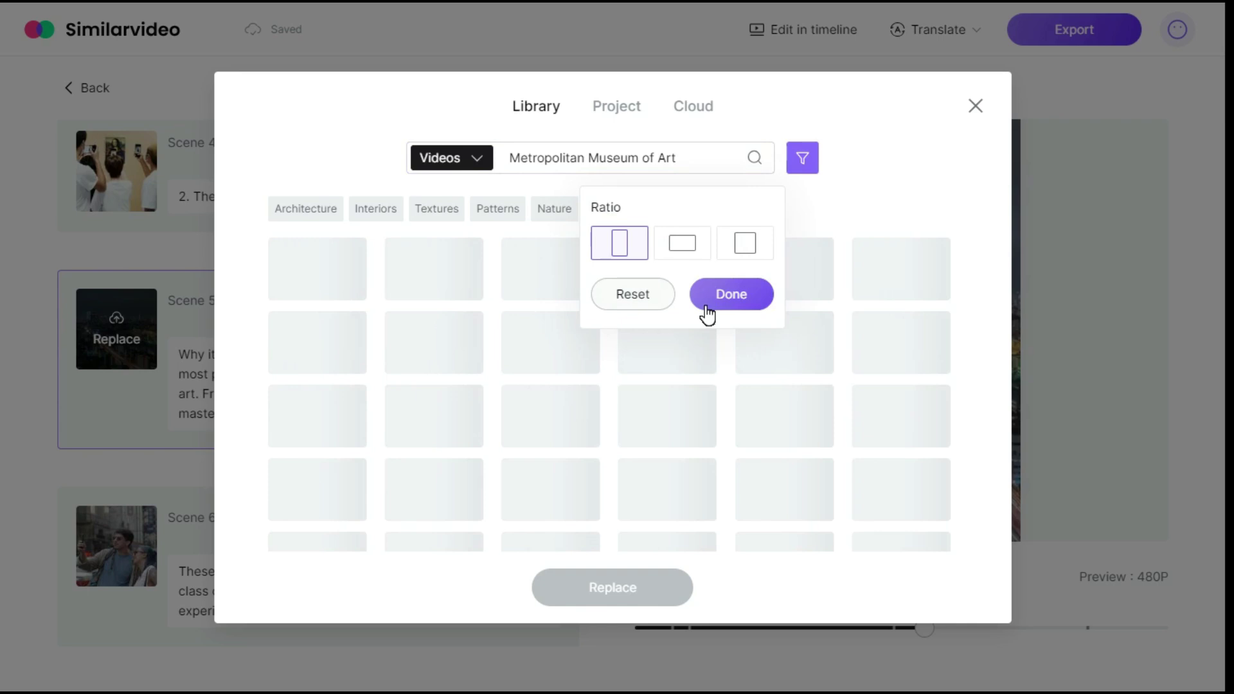
pyautogui.click(733, 294)
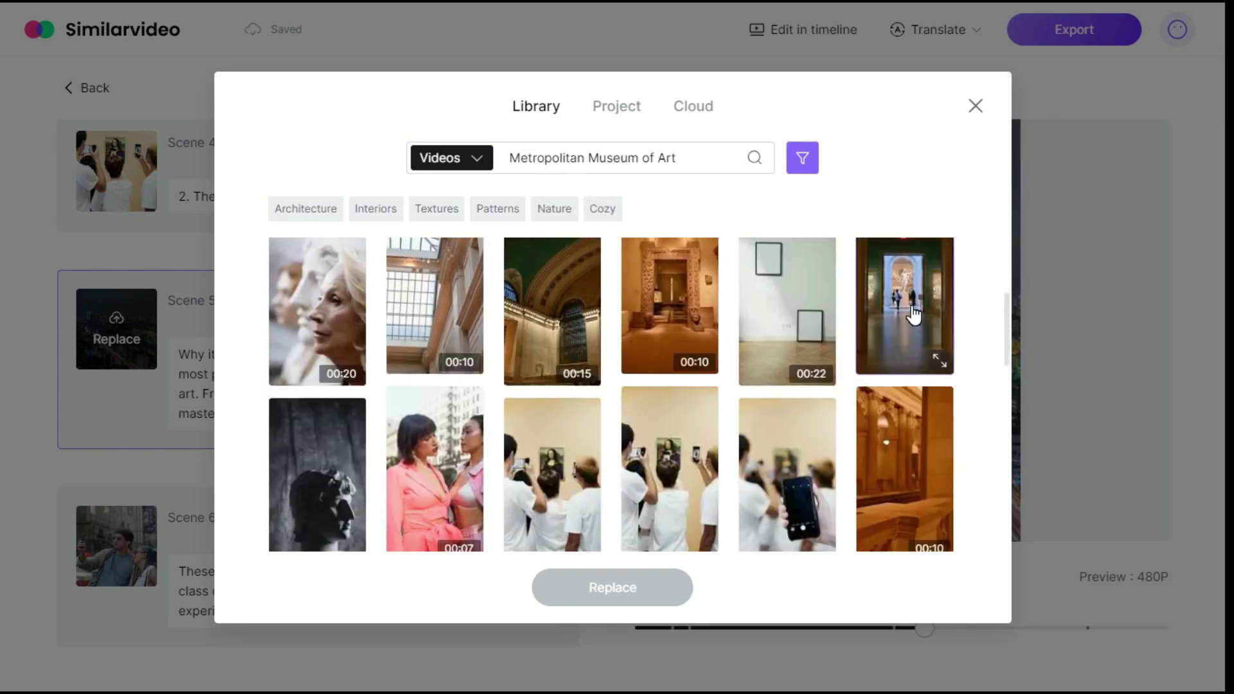
pyautogui.click(913, 312)
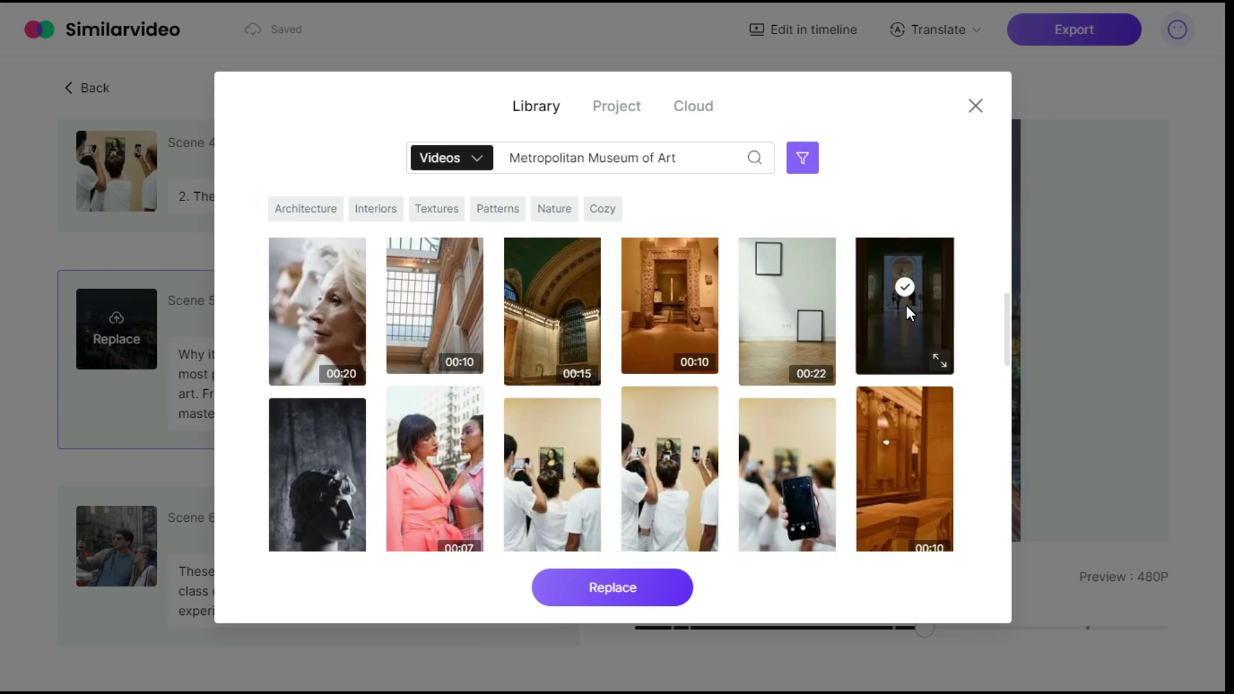
pyautogui.click(604, 589)
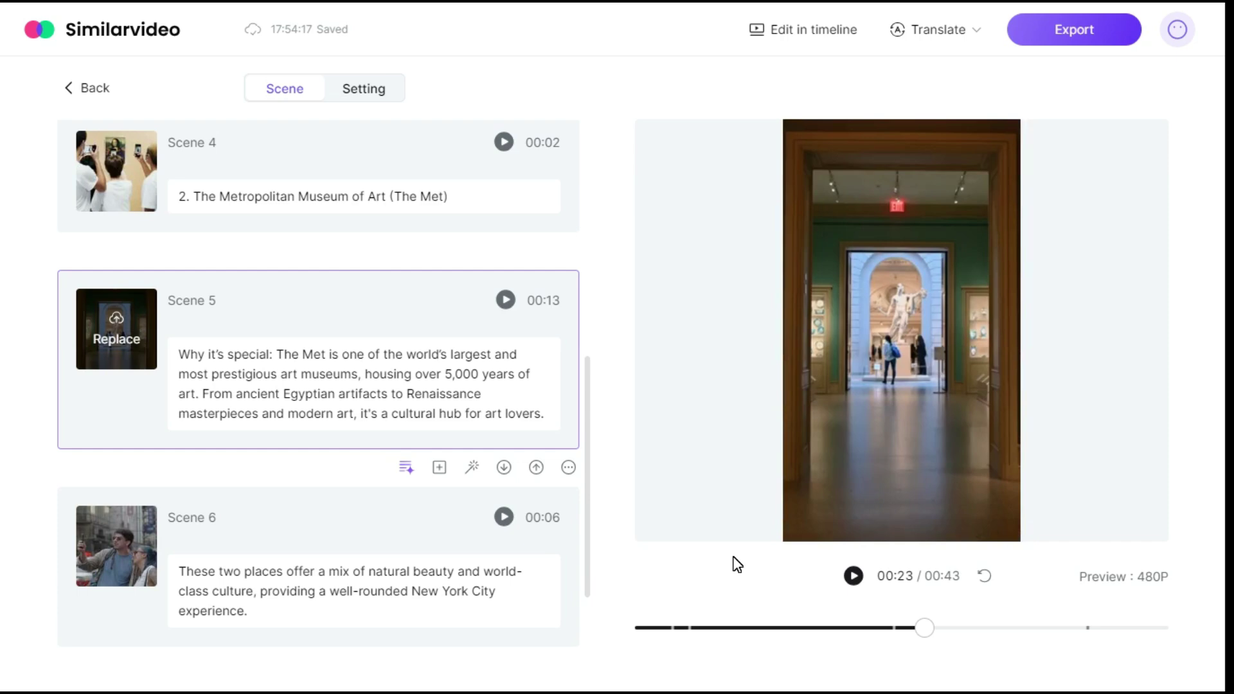
pyautogui.moveTo(896, 634); pyautogui.dragTo(890, 631)
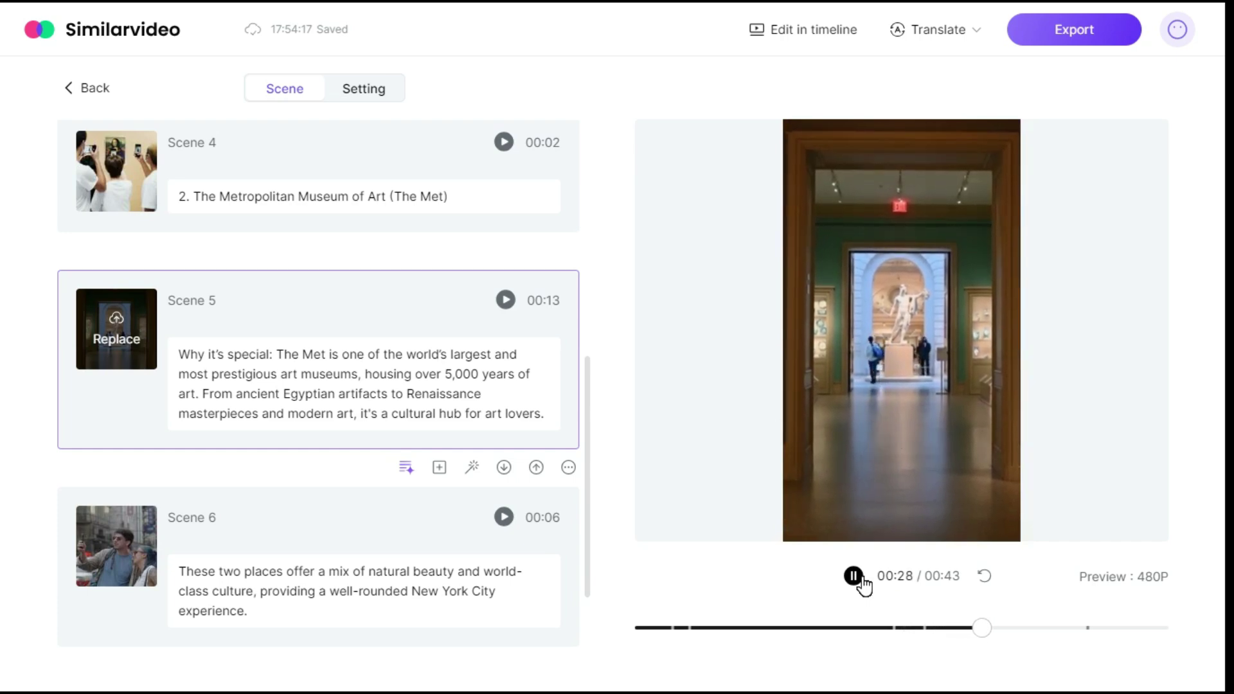
pyautogui.click(853, 576)
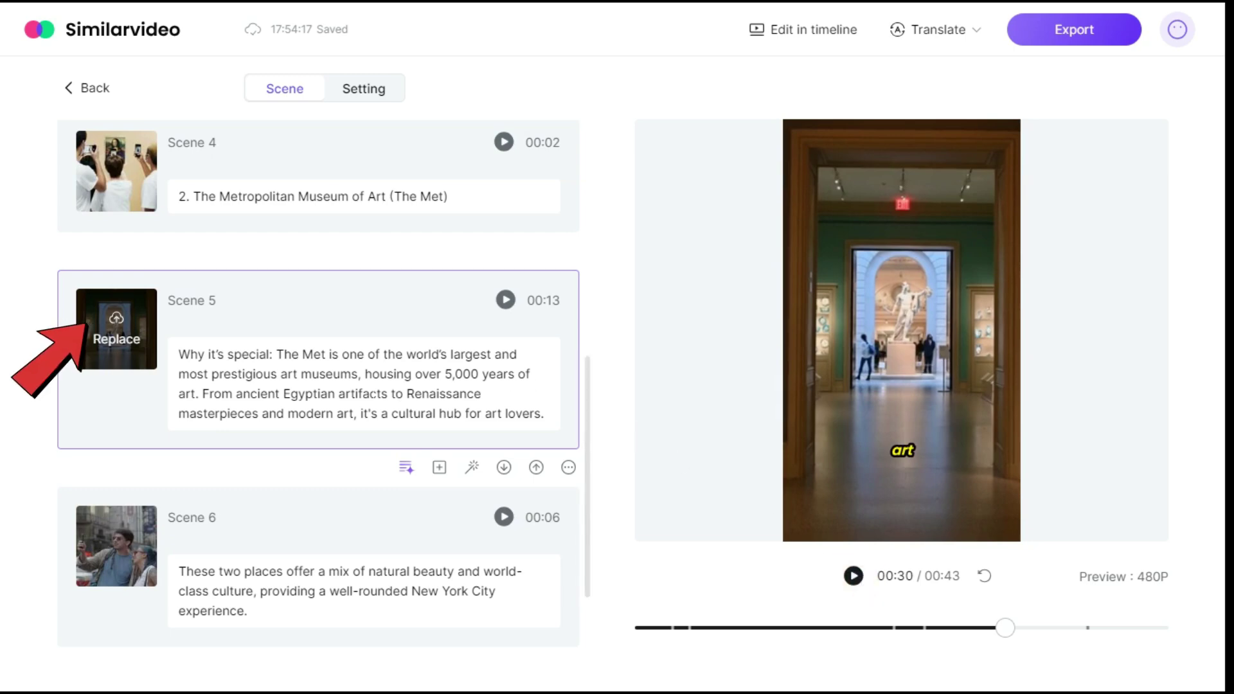
pyautogui.scroll(-2, 318, 385)
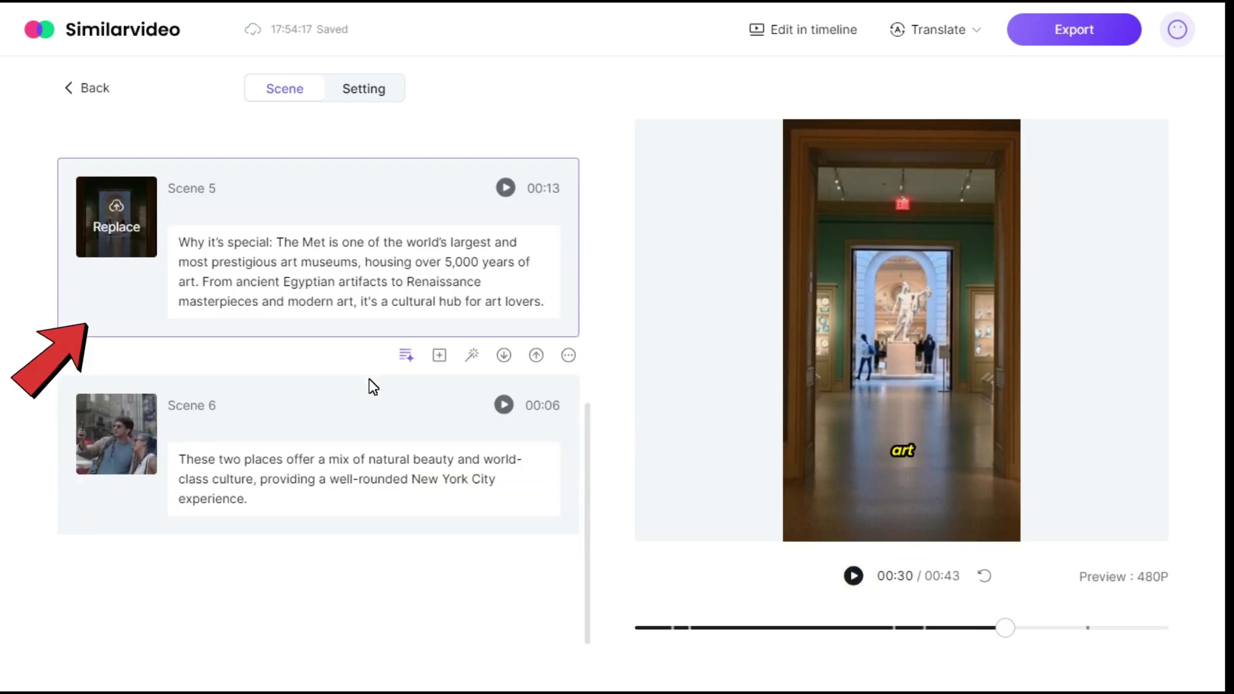
pyautogui.moveTo(201, 281)
pyautogui.mouseDown()
pyautogui.moveTo(547, 302)
pyautogui.moveTo(557, 317)
pyautogui.mouseUp()
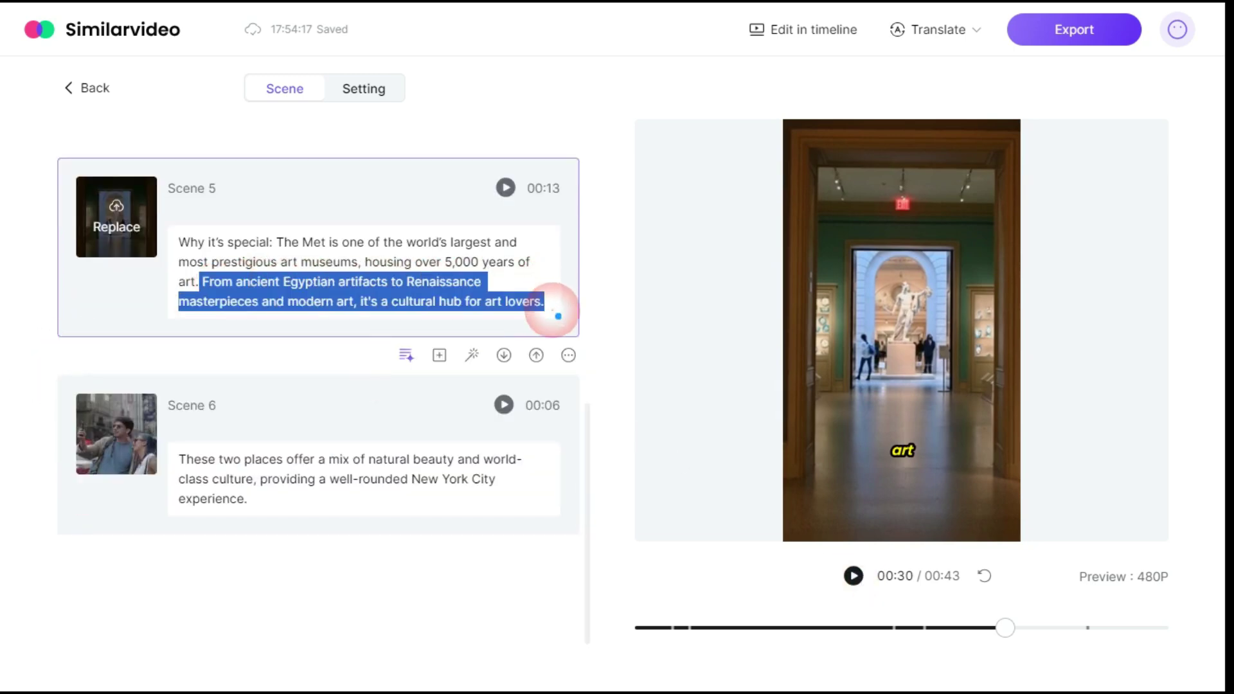
# Step: Remove the artifacts sentence from Scene 5 and duplicate the scene
pyautogui.press('Delete')
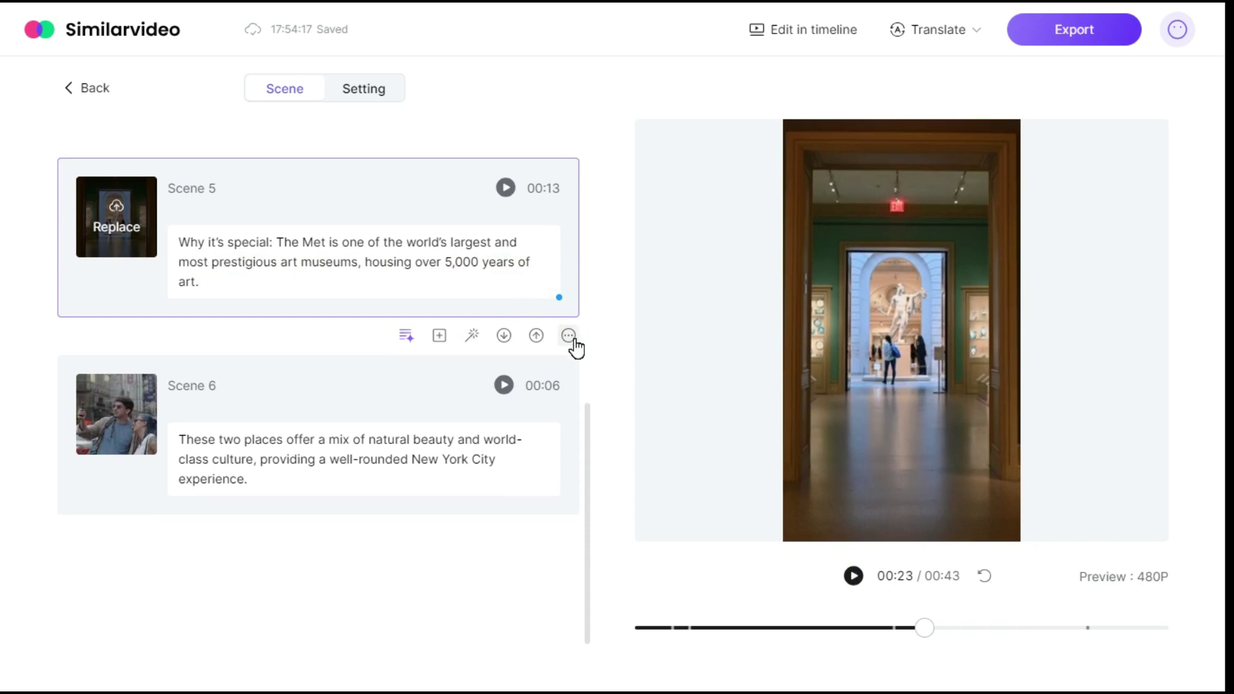
pyautogui.click(569, 336)
pyautogui.click(502, 369)
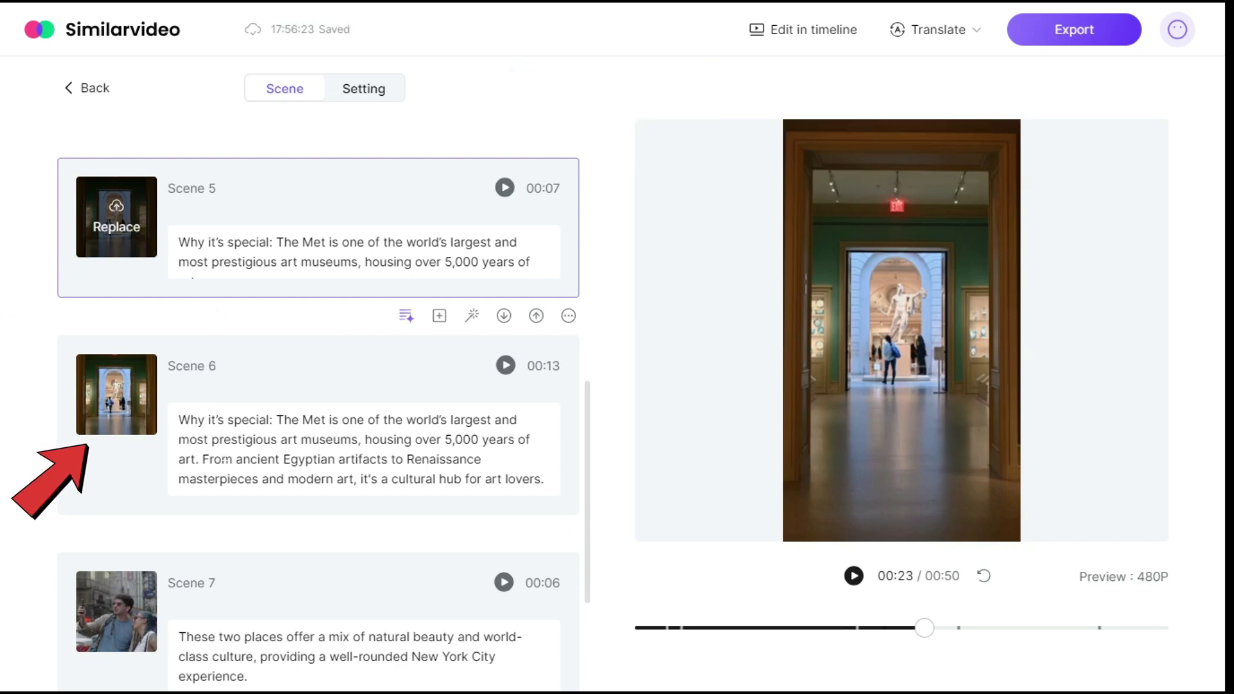
pyautogui.scroll(-1, 367, 255)
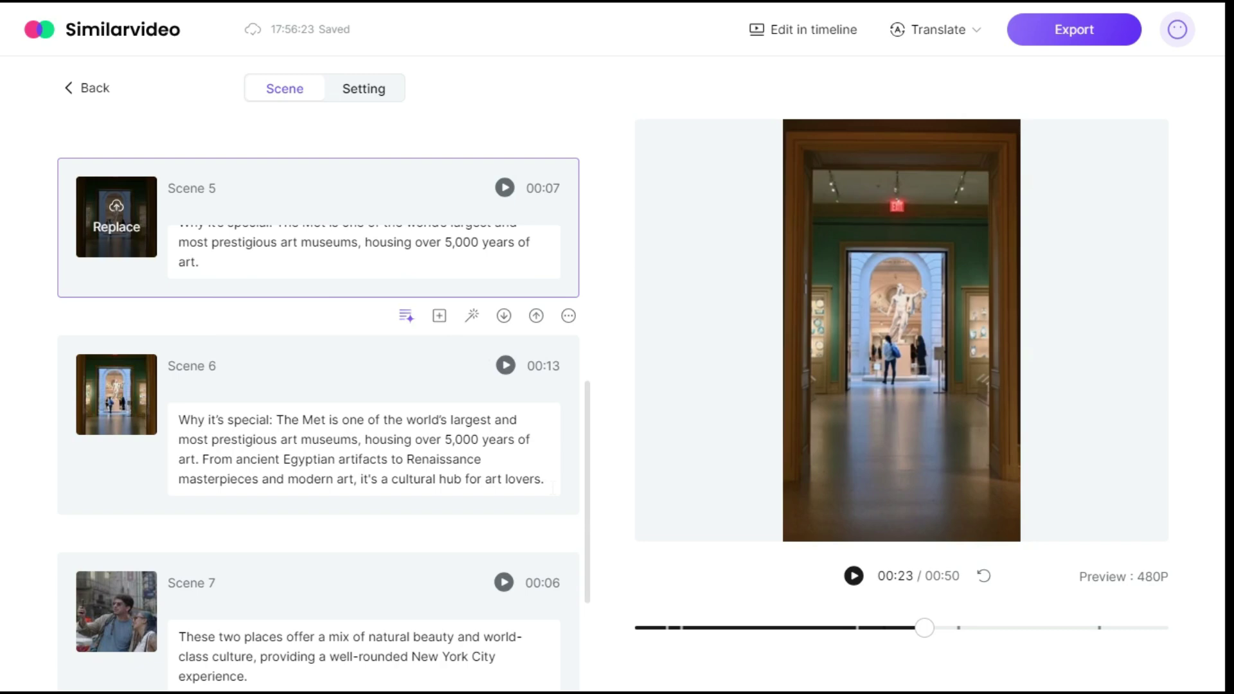
# Step: Delete the Met introduction from new Scene 6 and start replacing its clip
pyautogui.moveTo(546, 479); pyautogui.dragTo(178, 419)
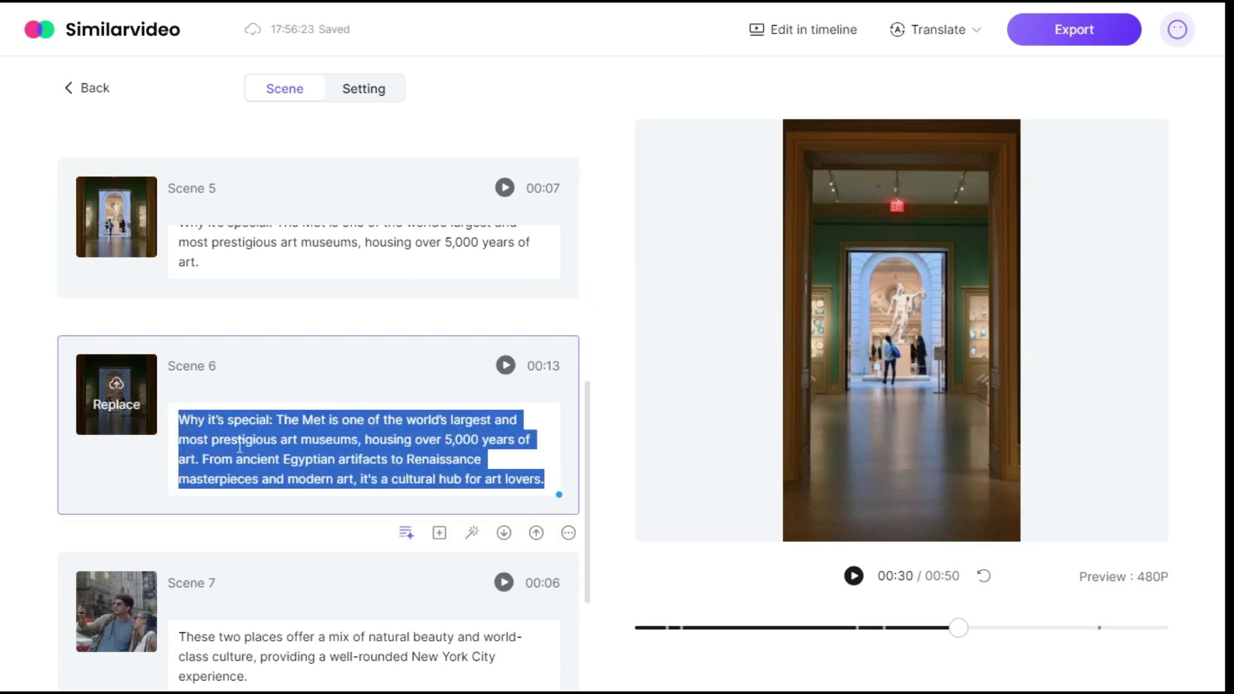
pyautogui.press('BackSpace')
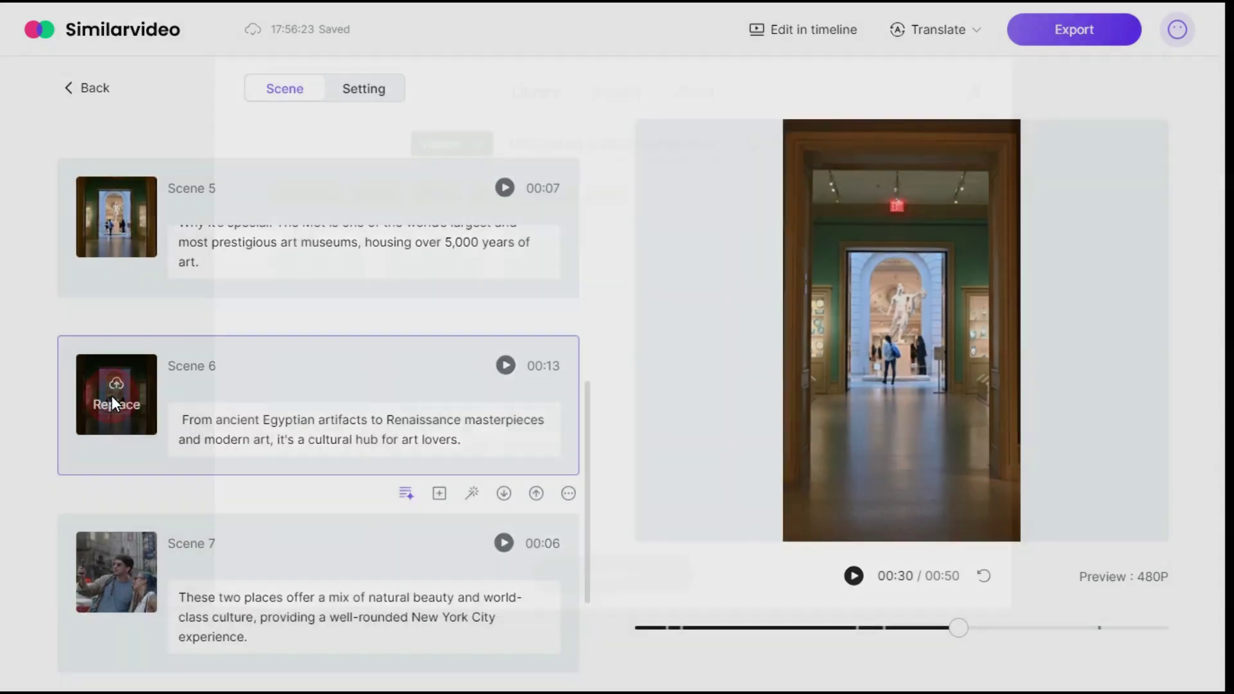
pyautogui.click(116, 402)
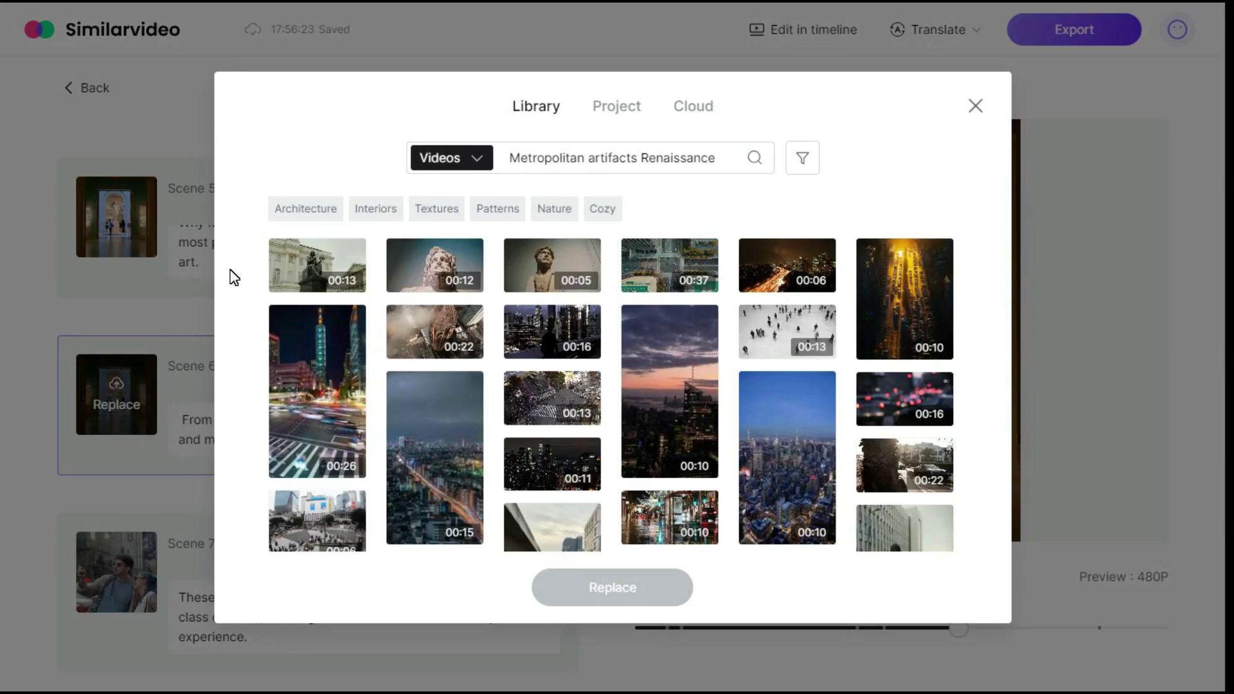
# Step: Give Scene 6 a portrait stone archway clip from a 'Metropolitan Museum of Art' search
pyautogui.tripleClick(511, 158)
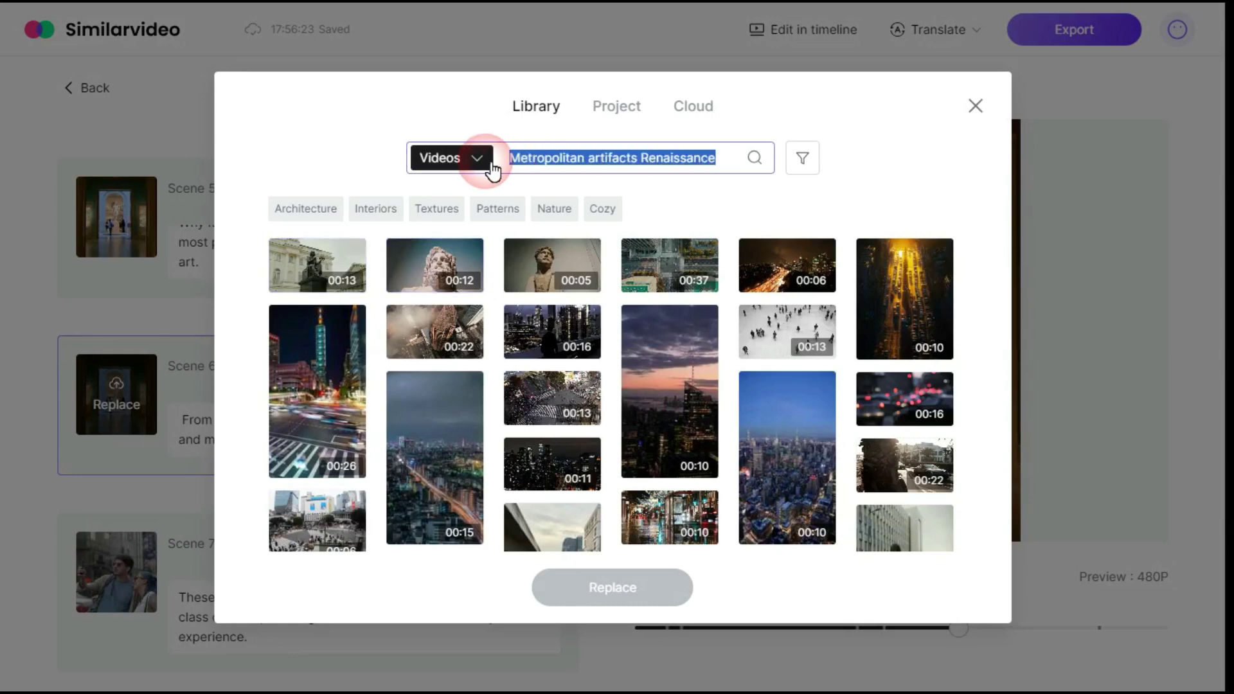
pyautogui.write('Metropolitan Museum of Art')
pyautogui.press('Return')
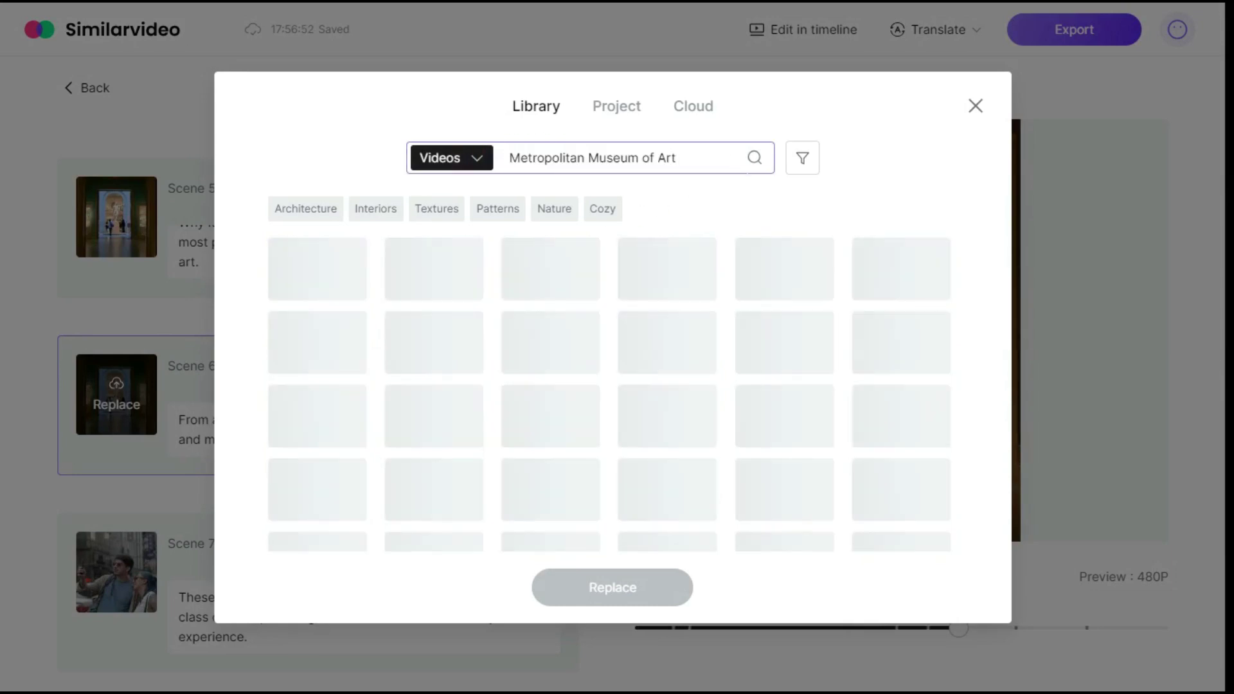
pyautogui.click(804, 159)
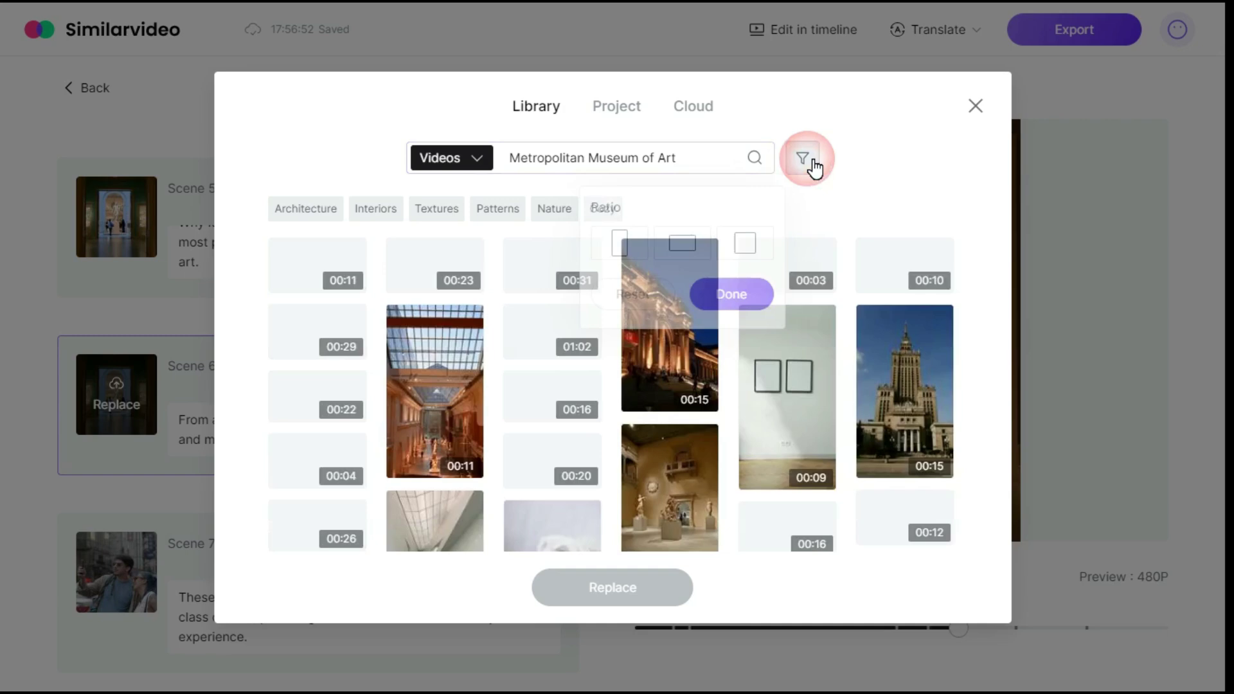
pyautogui.click(620, 243)
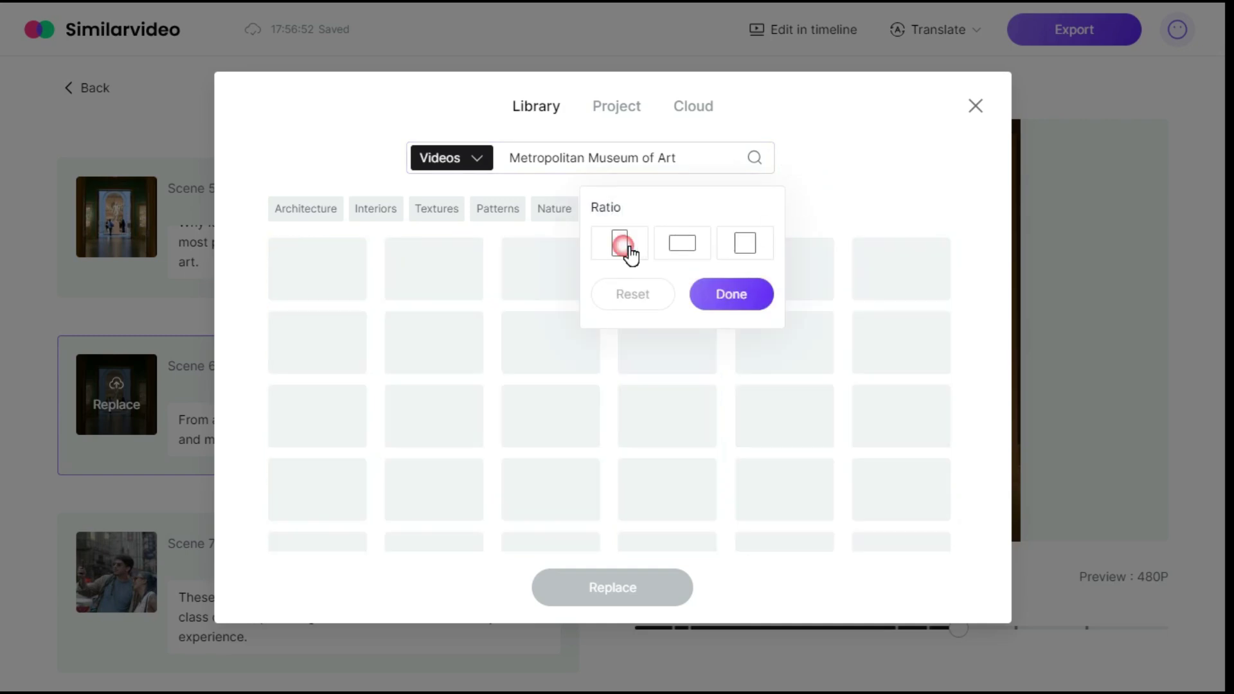
pyautogui.click(753, 297)
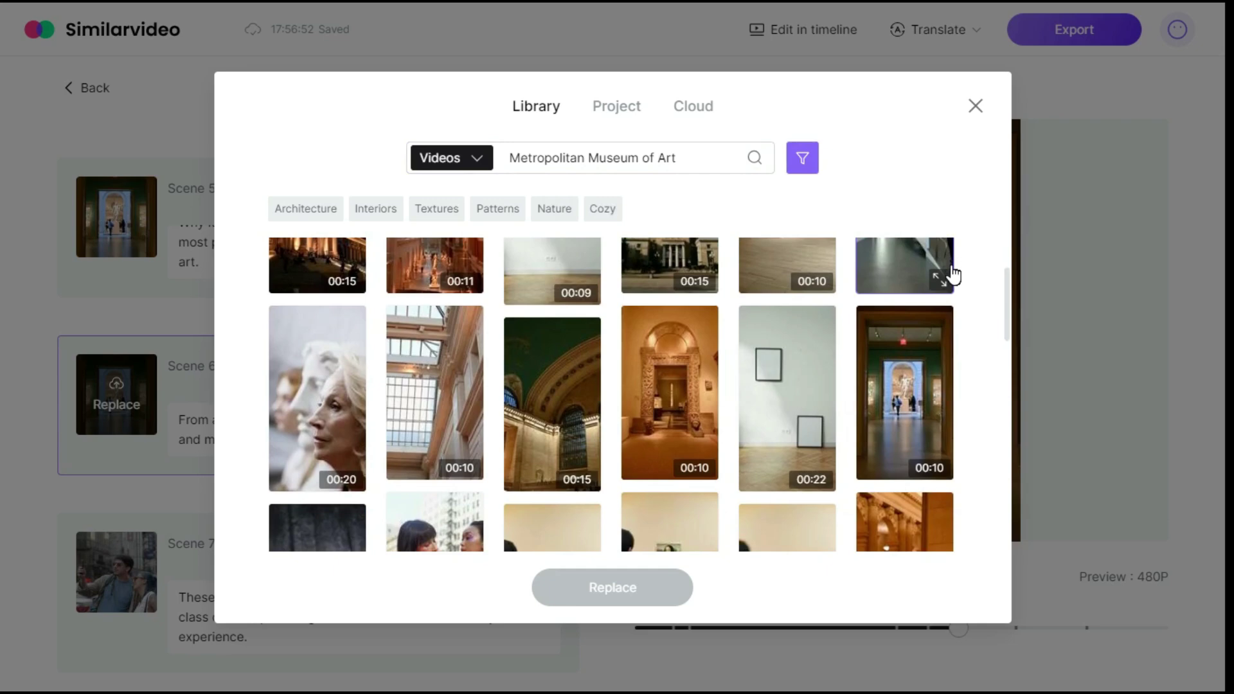
pyautogui.scroll(-3, 954, 270)
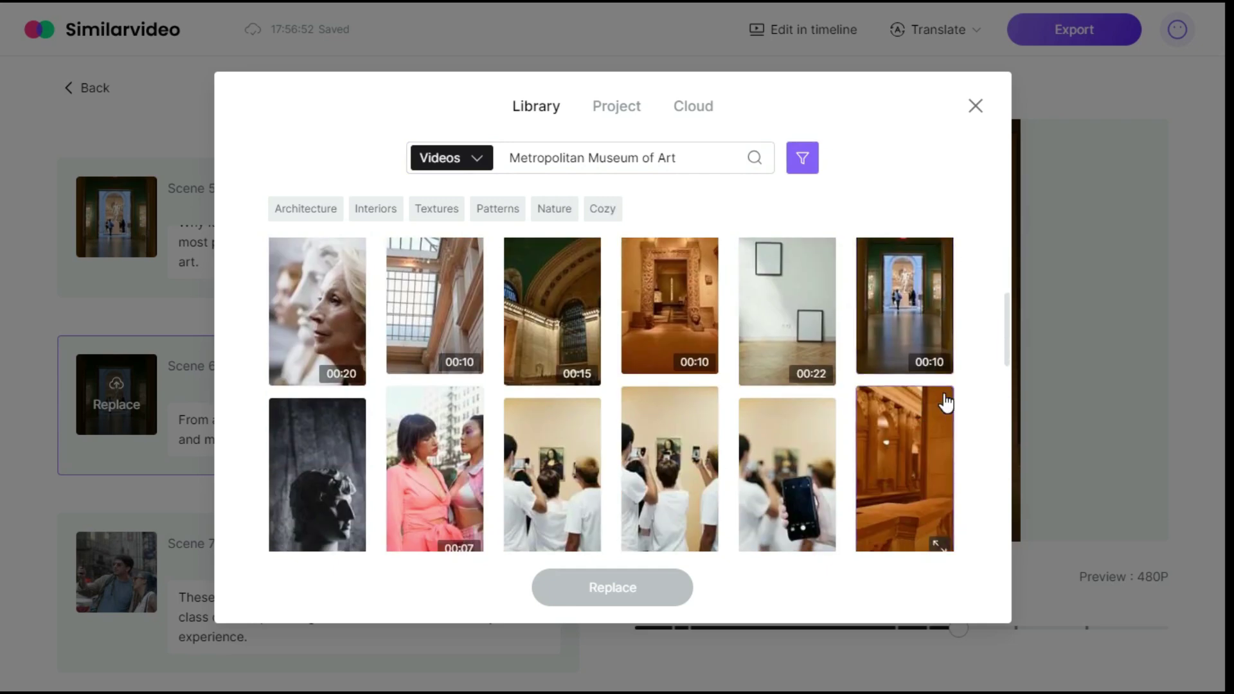
pyautogui.click(680, 303)
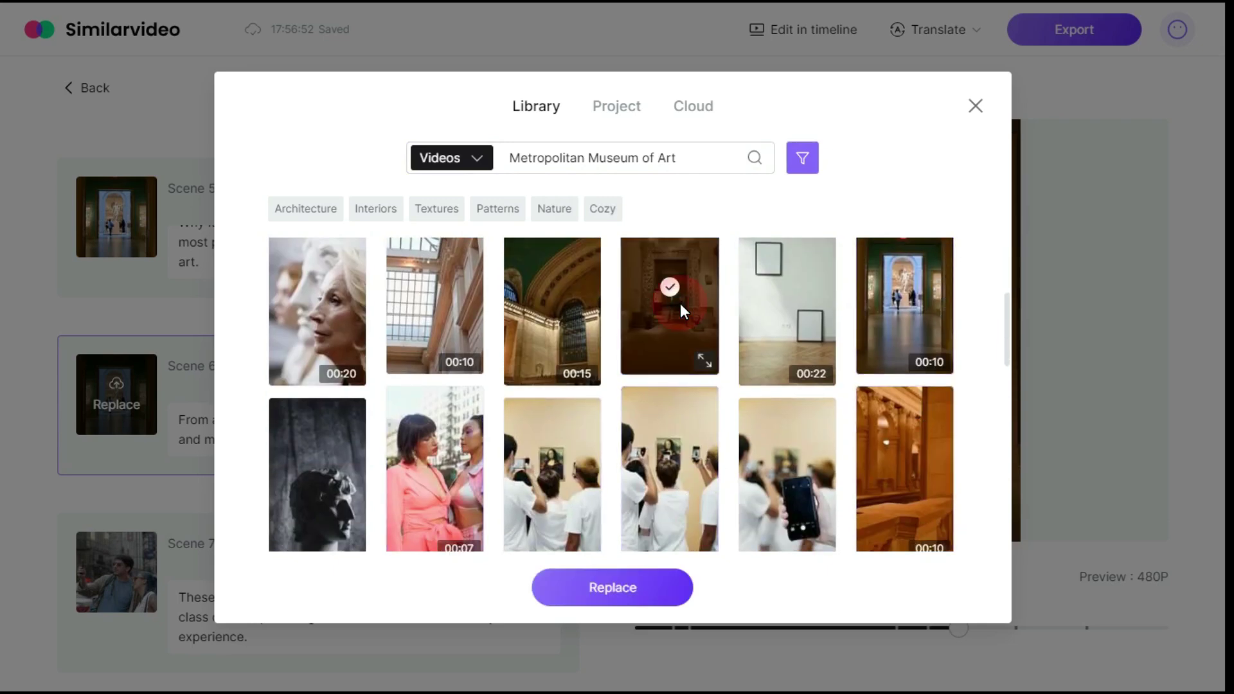
pyautogui.click(622, 591)
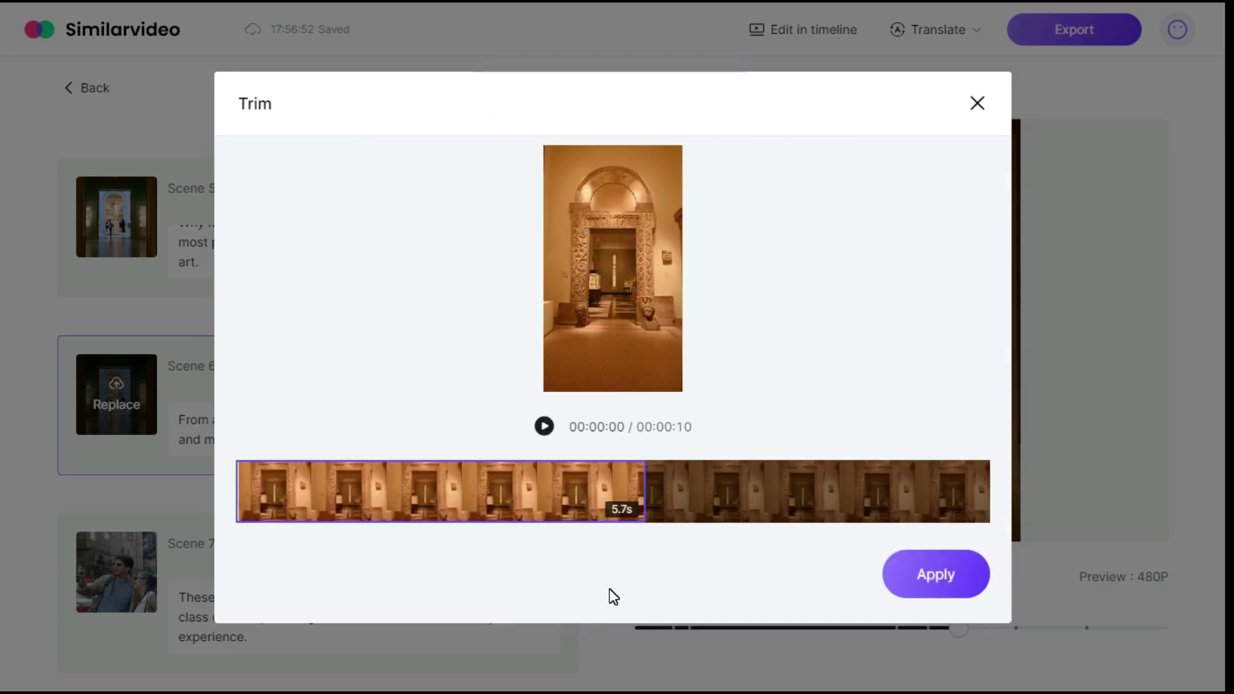
pyautogui.click(935, 574)
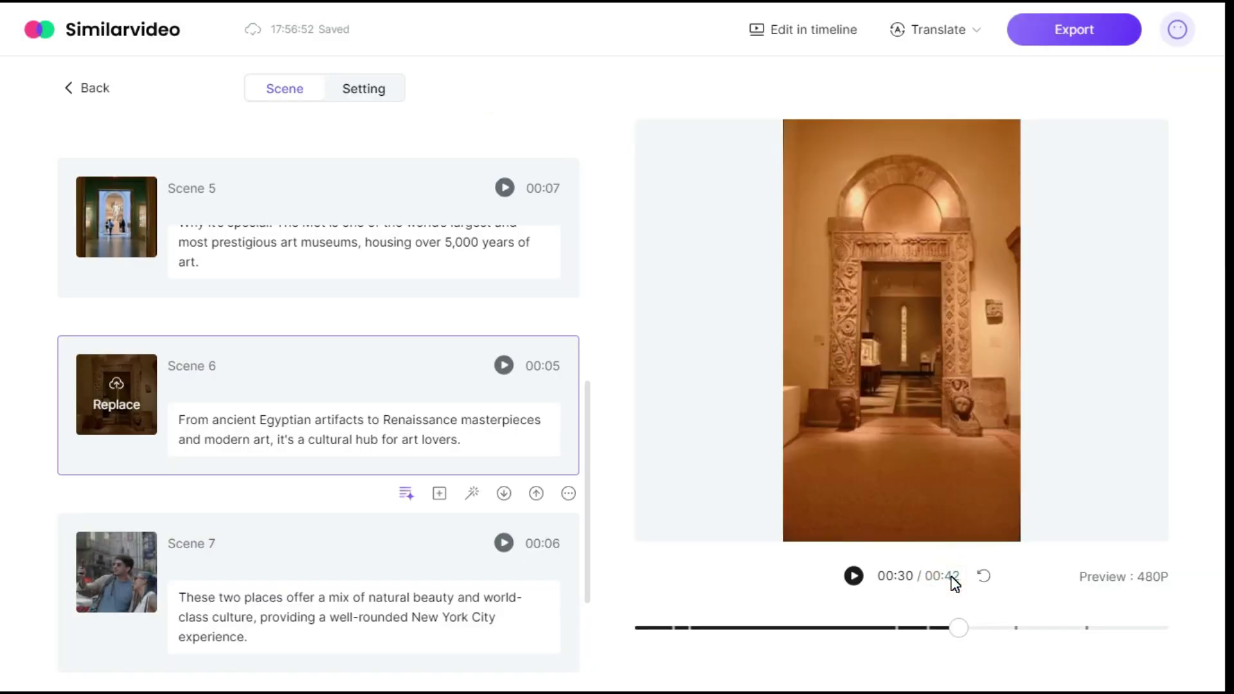
pyautogui.click(931, 632)
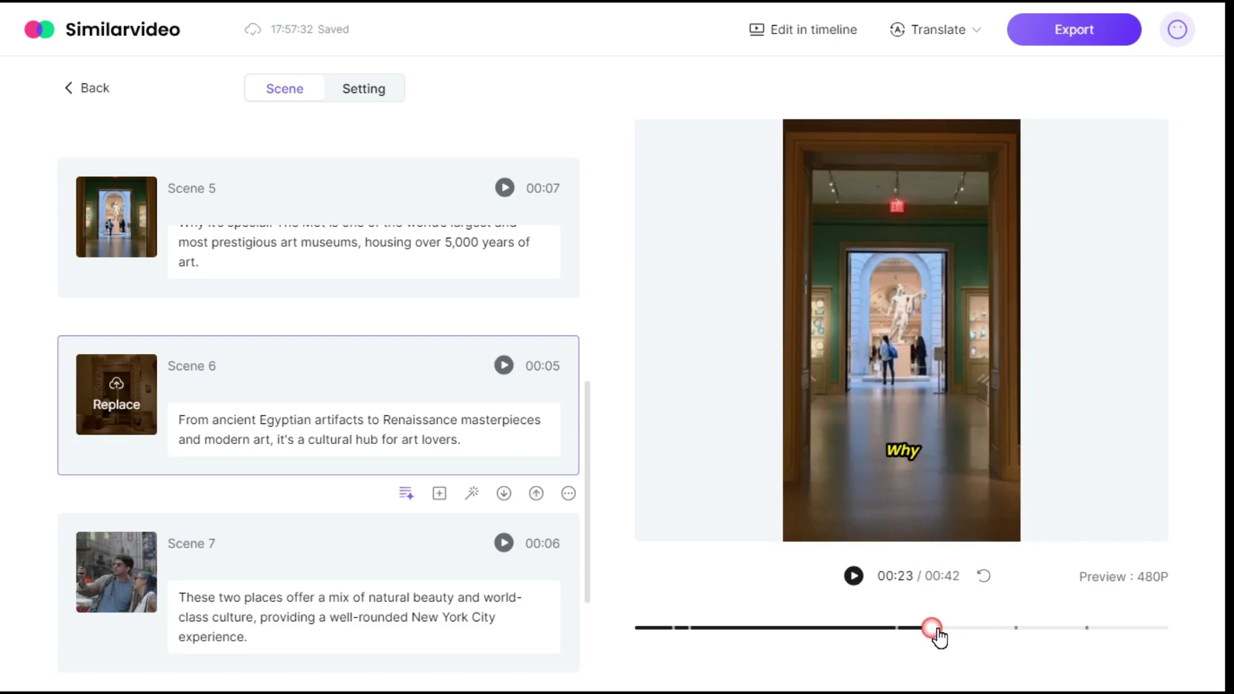
pyautogui.click(853, 575)
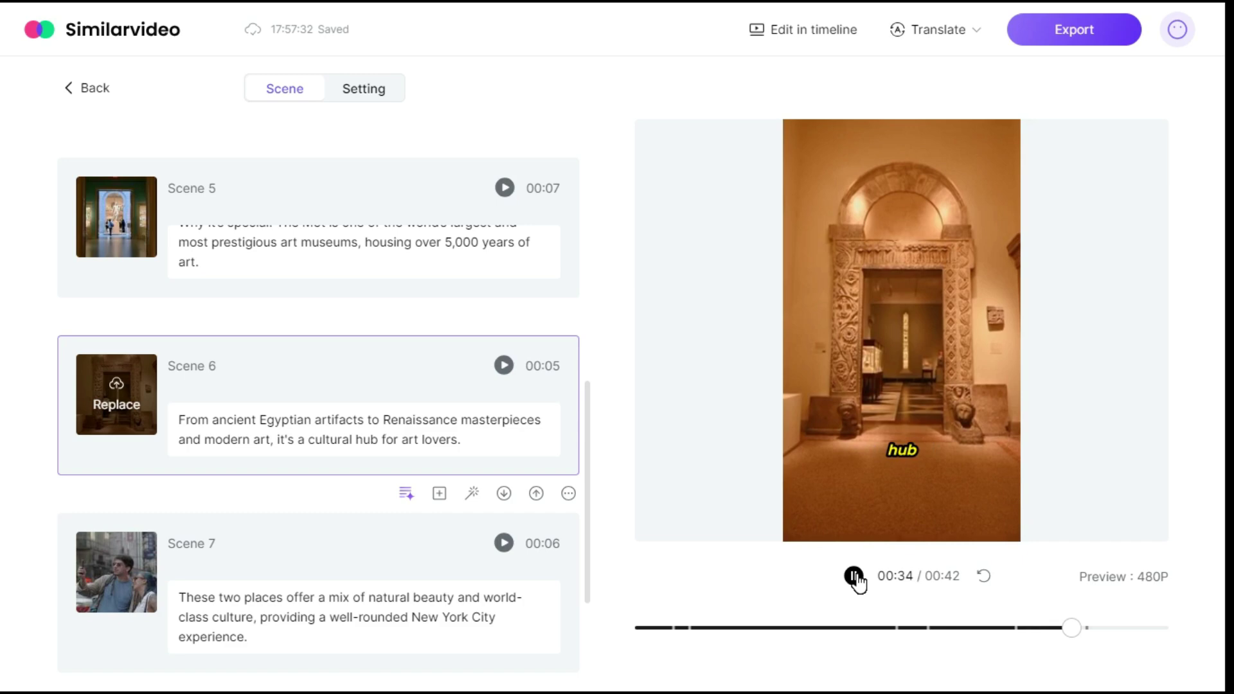
pyautogui.click(854, 577)
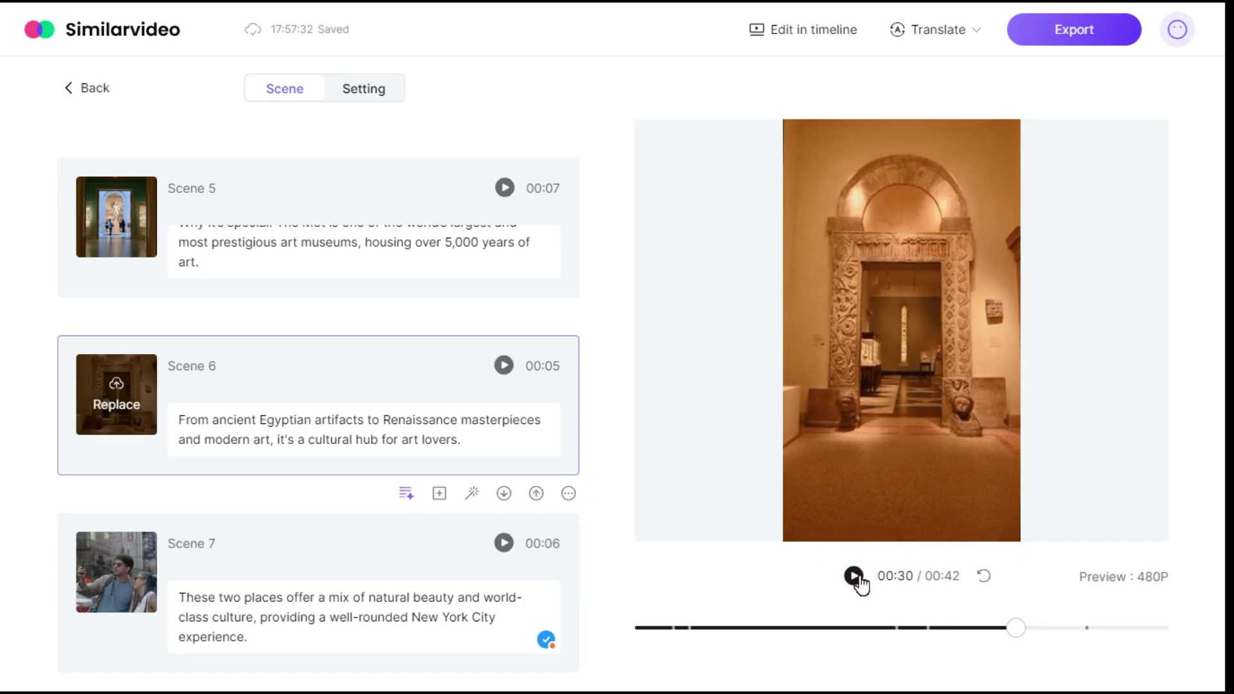
pyautogui.scroll(-3, 295, 449)
# Step: Replace Scene 7's footage with a portrait night skyline clip from a 'New York City' search
pyautogui.click(280, 433)
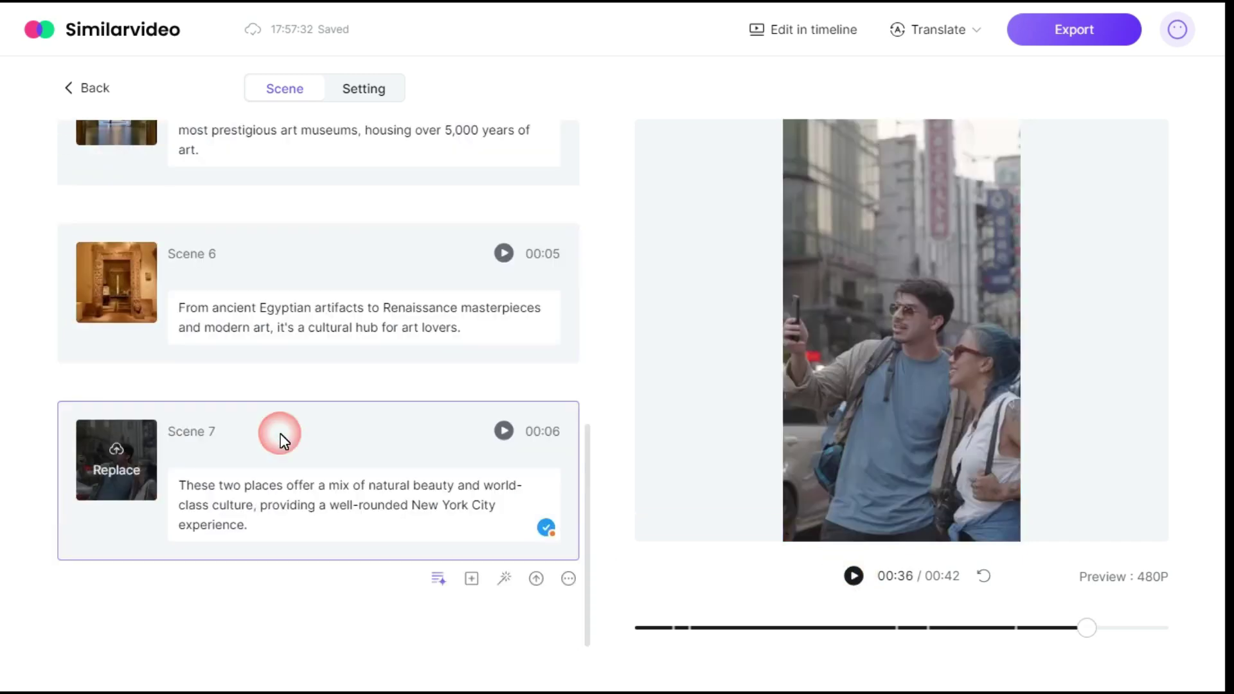
pyautogui.click(111, 452)
pyautogui.click(628, 156)
pyautogui.hotkey('ctrl', 'a')
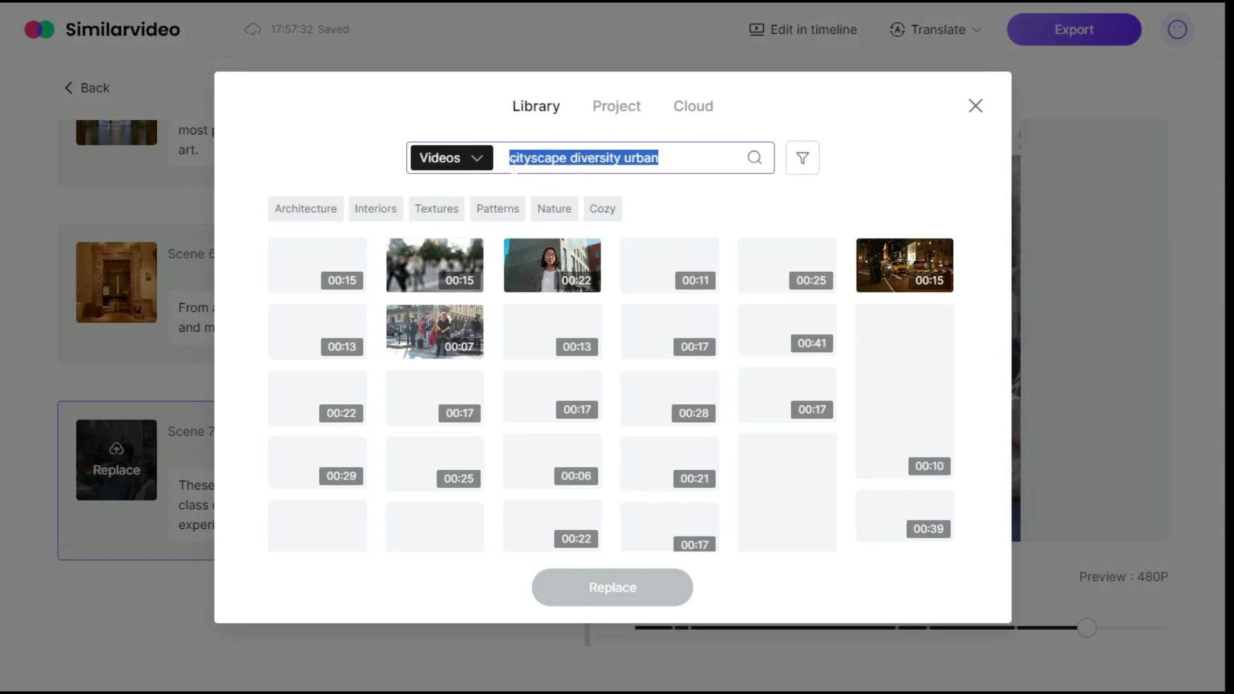
pyautogui.write('New York City')
pyautogui.press('Return')
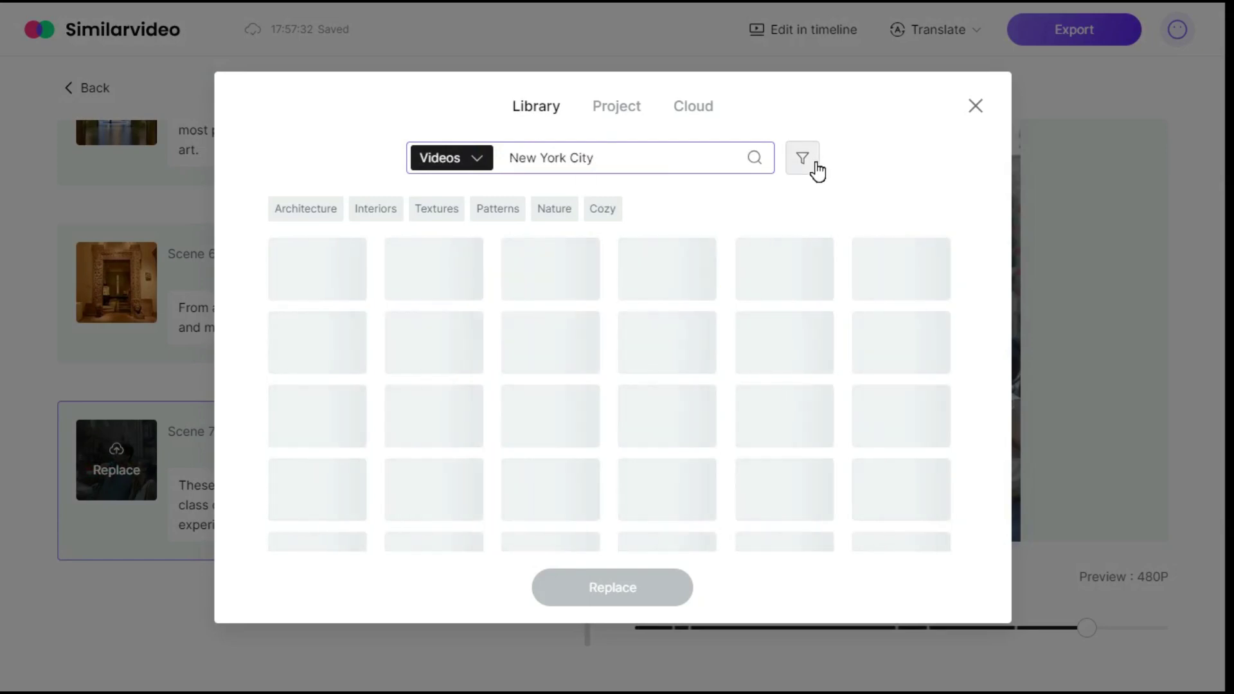
pyautogui.click(802, 157)
pyautogui.click(619, 242)
pyautogui.click(734, 294)
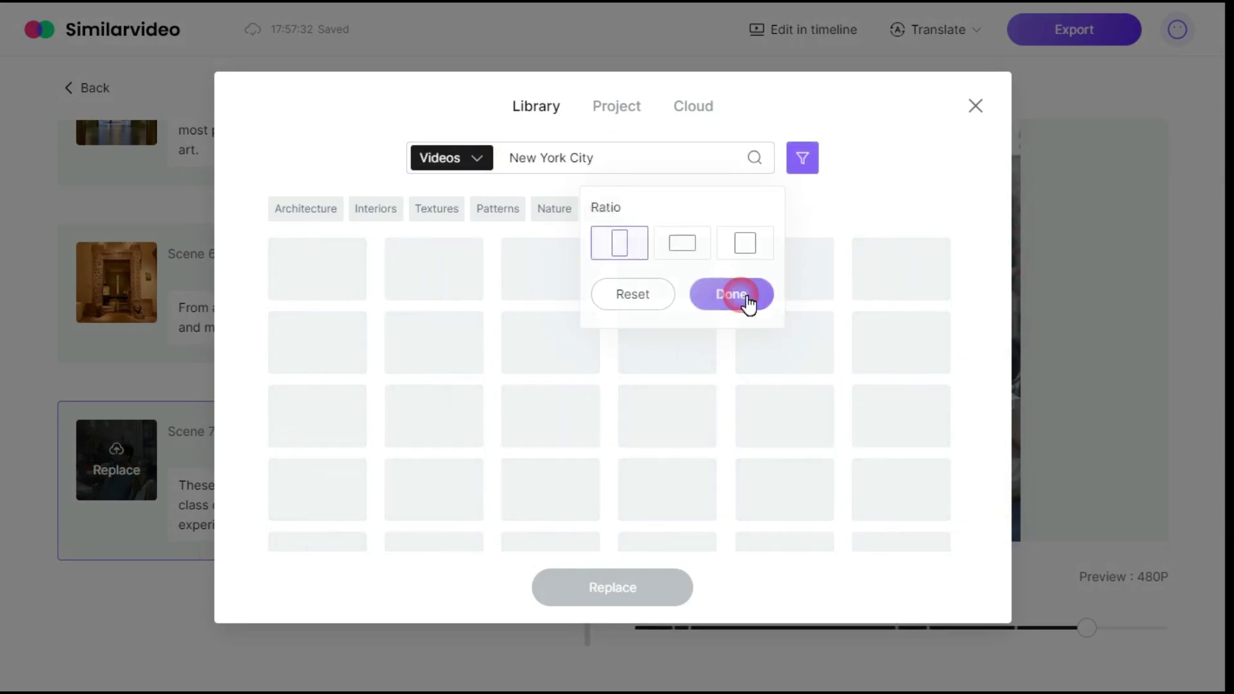
pyautogui.click(297, 312)
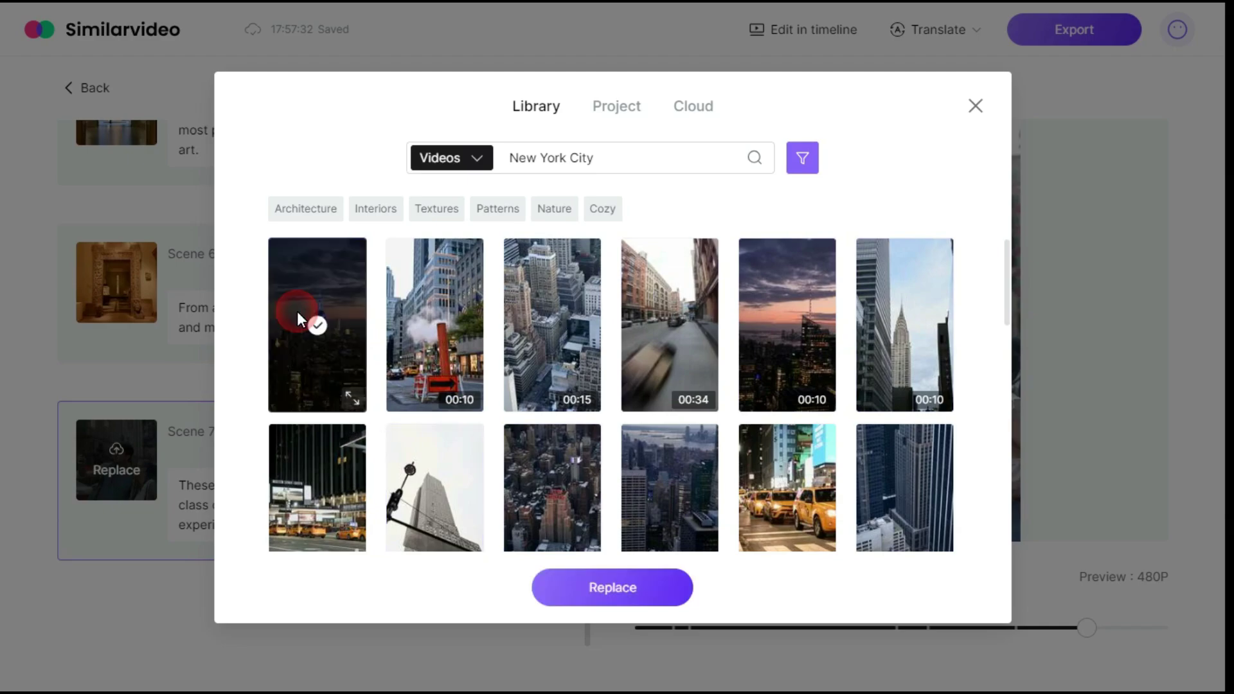
pyautogui.click(612, 588)
# Step: Preview the new Scene 7 night skyline footage
pyautogui.moveTo(950, 629); pyautogui.dragTo(1070, 631)
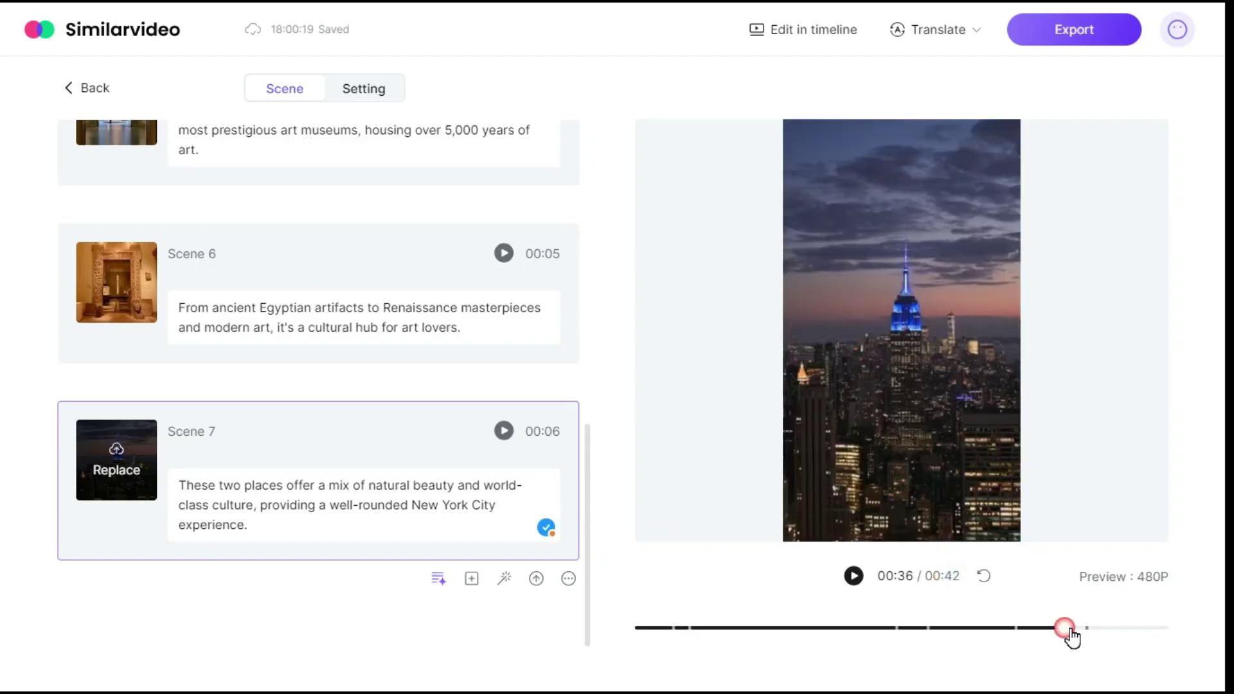
pyautogui.click(853, 577)
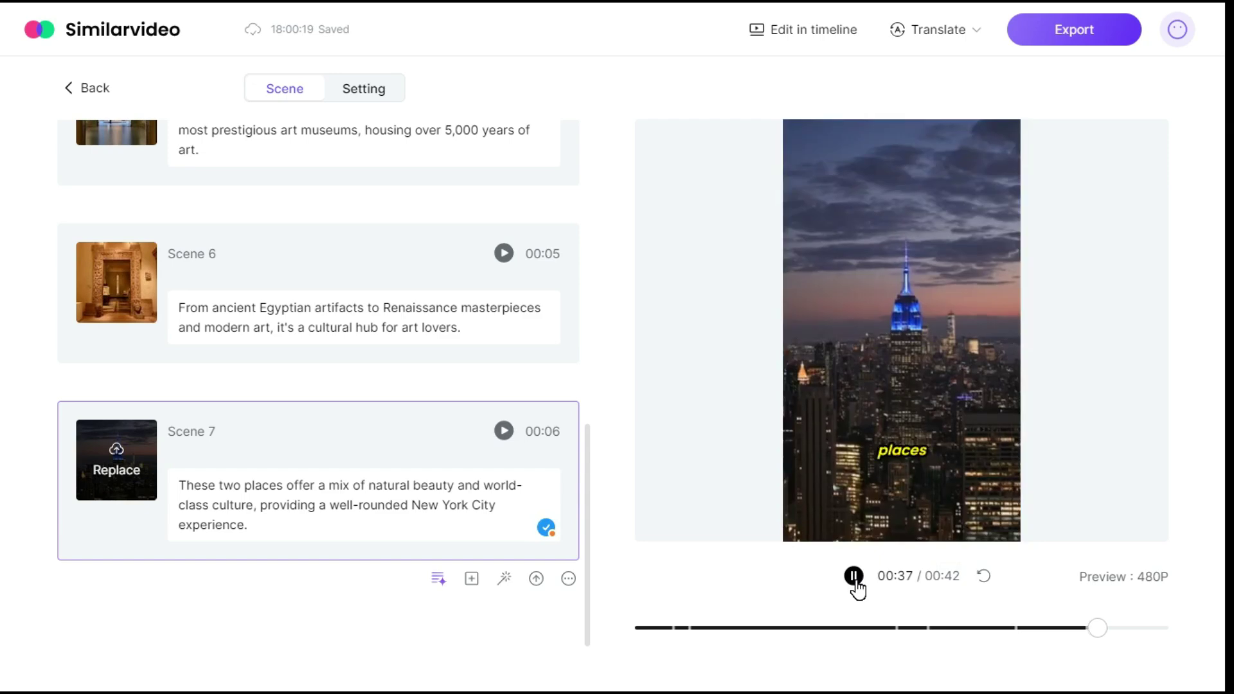
pyautogui.click(853, 577)
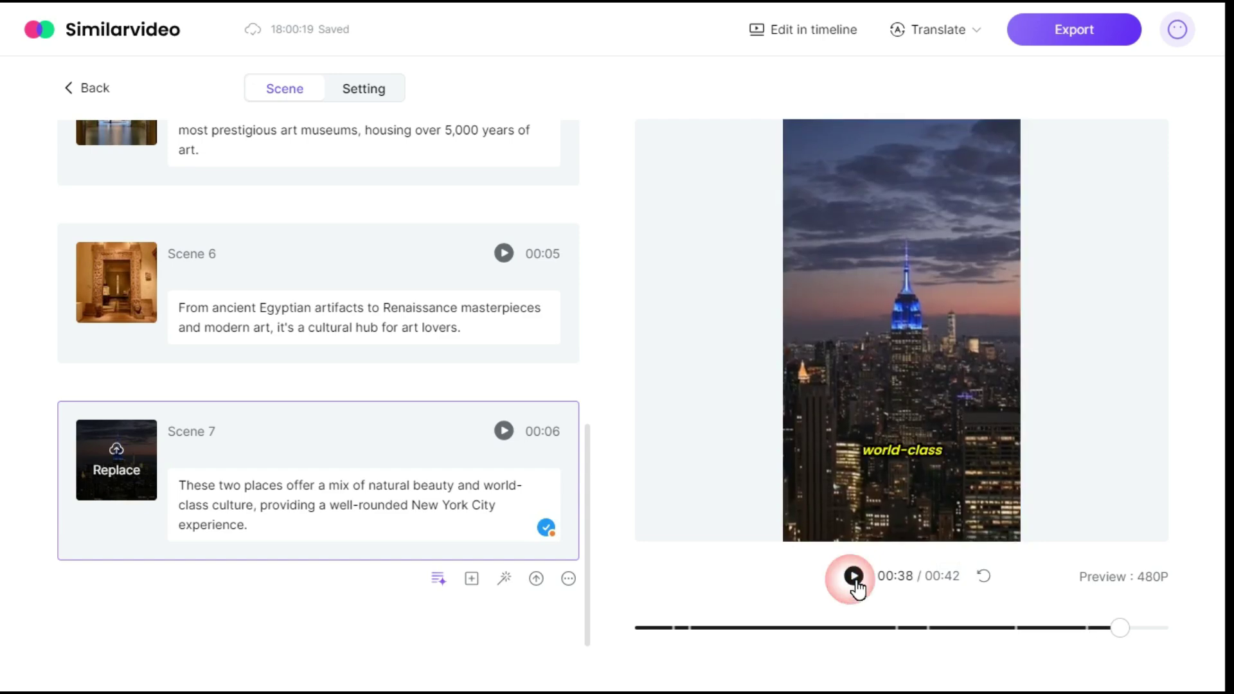
# Step: Bring up the caption settings and toggle captions off and back on
pyautogui.click(374, 102)
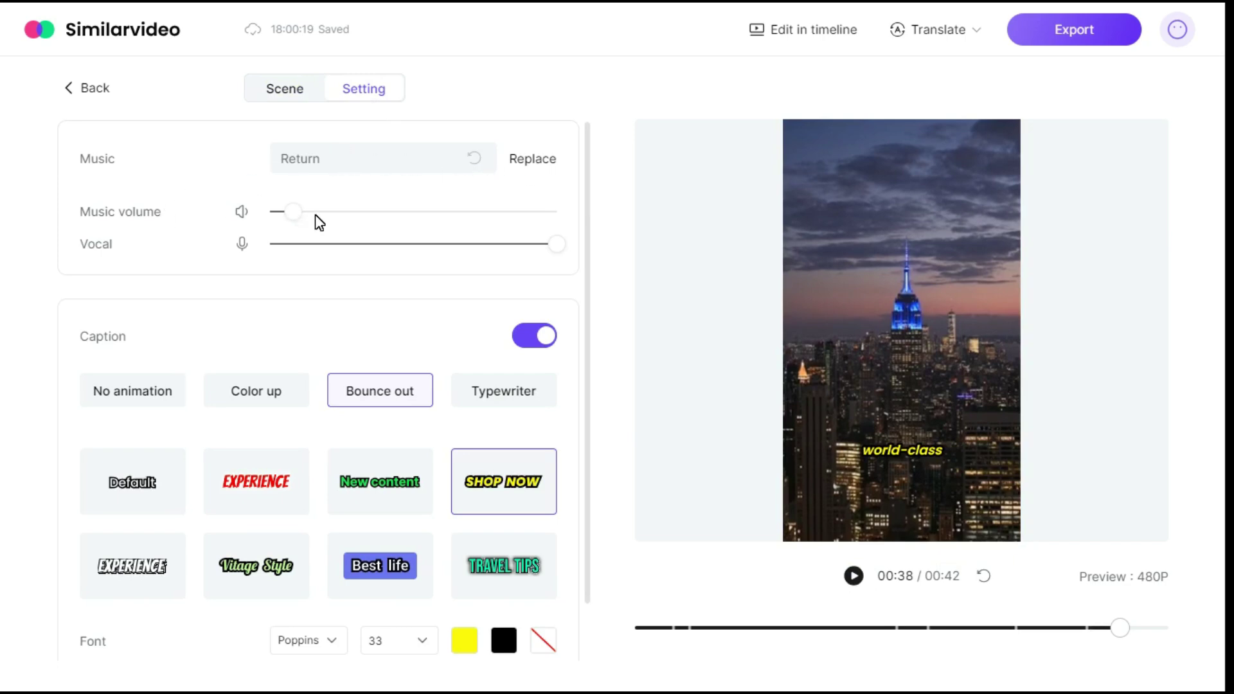
pyautogui.click(559, 247)
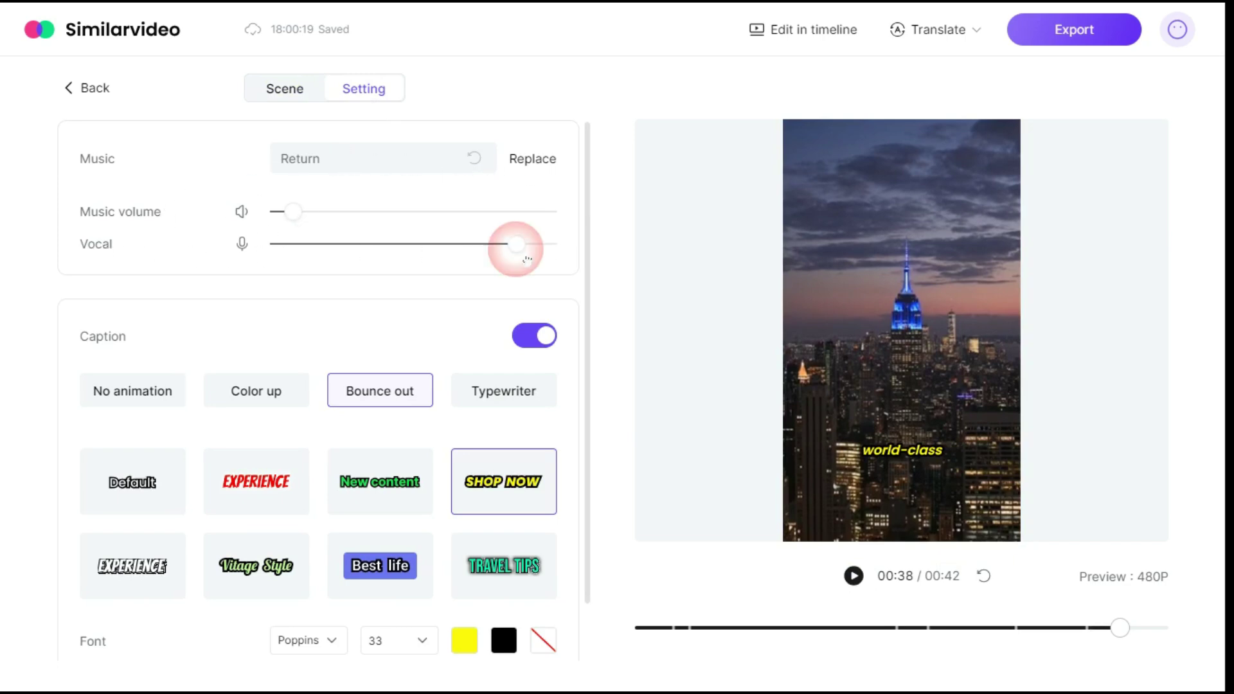
pyautogui.click(536, 337)
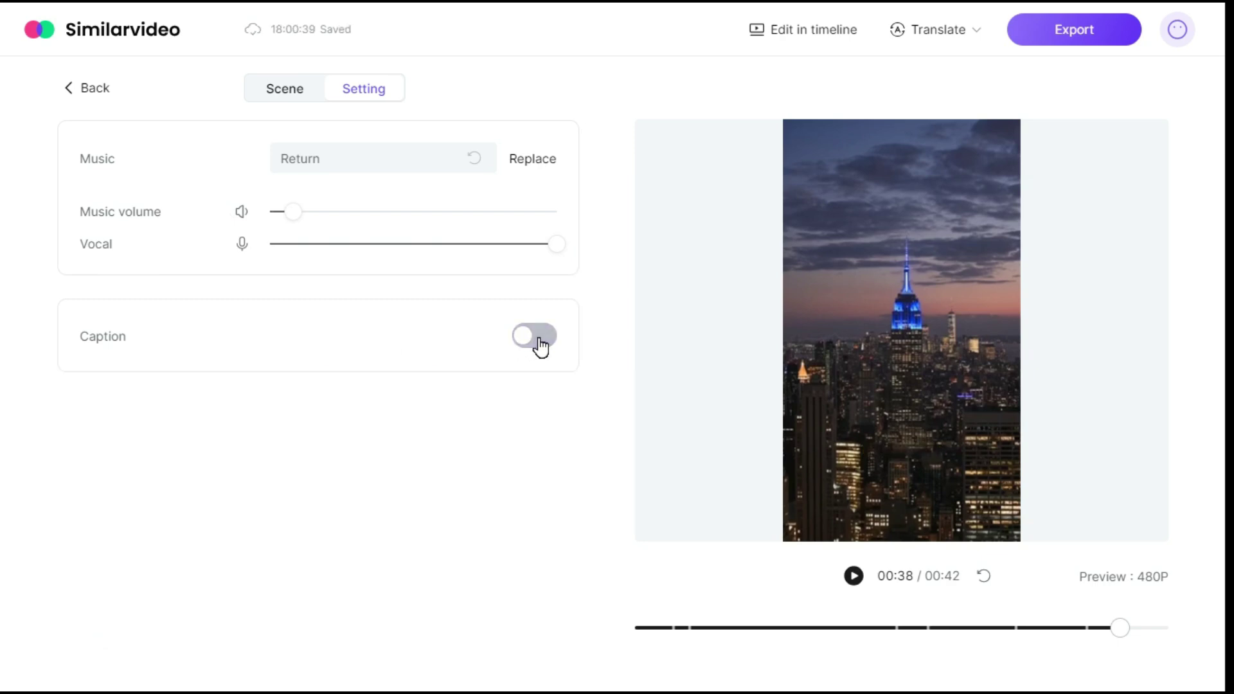
# Step: Try caption styles, settle on yellow SHOP NOW, and check the Poppins 33 font settings
pyautogui.click(393, 486)
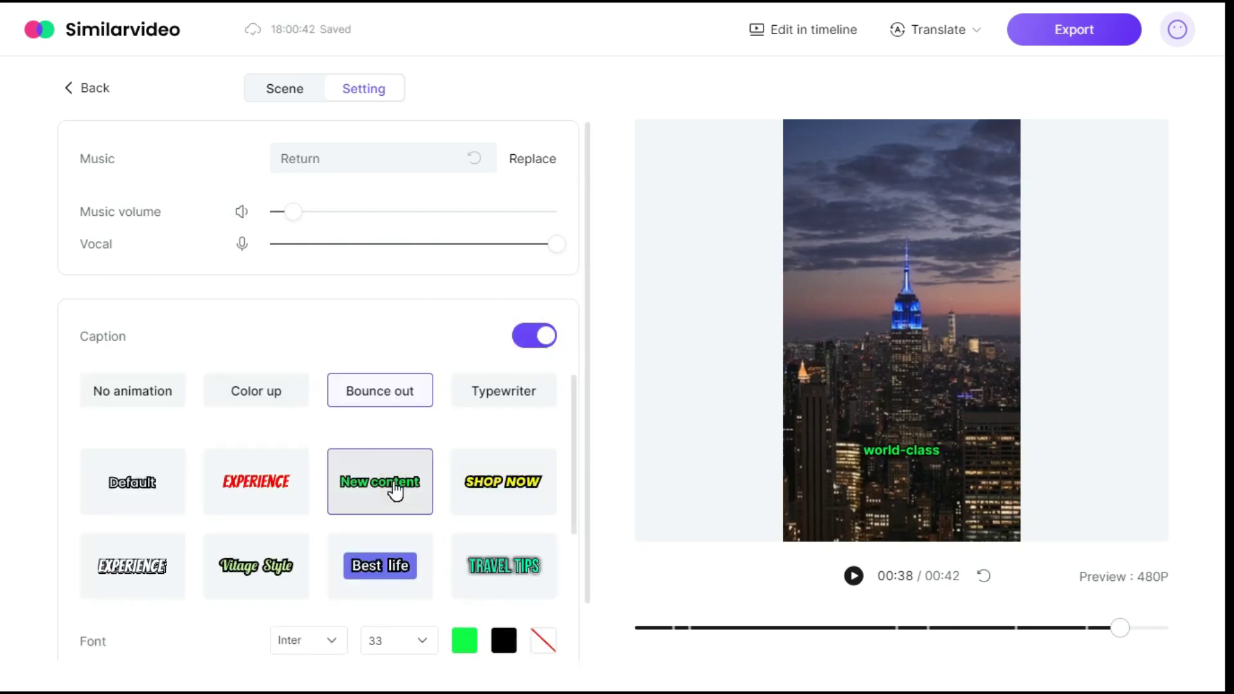
pyautogui.click(256, 481)
pyautogui.click(504, 481)
pyautogui.scroll(-2, 501, 483)
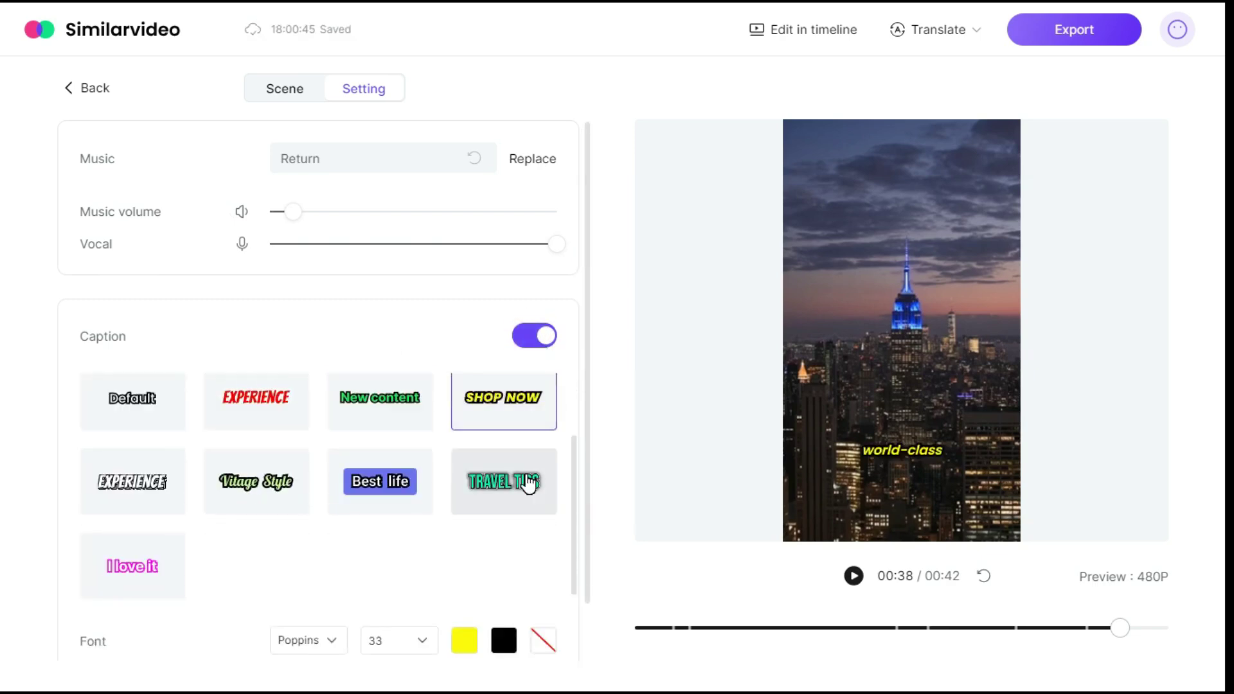
pyautogui.scroll(-2, 410, 506)
pyautogui.click(331, 583)
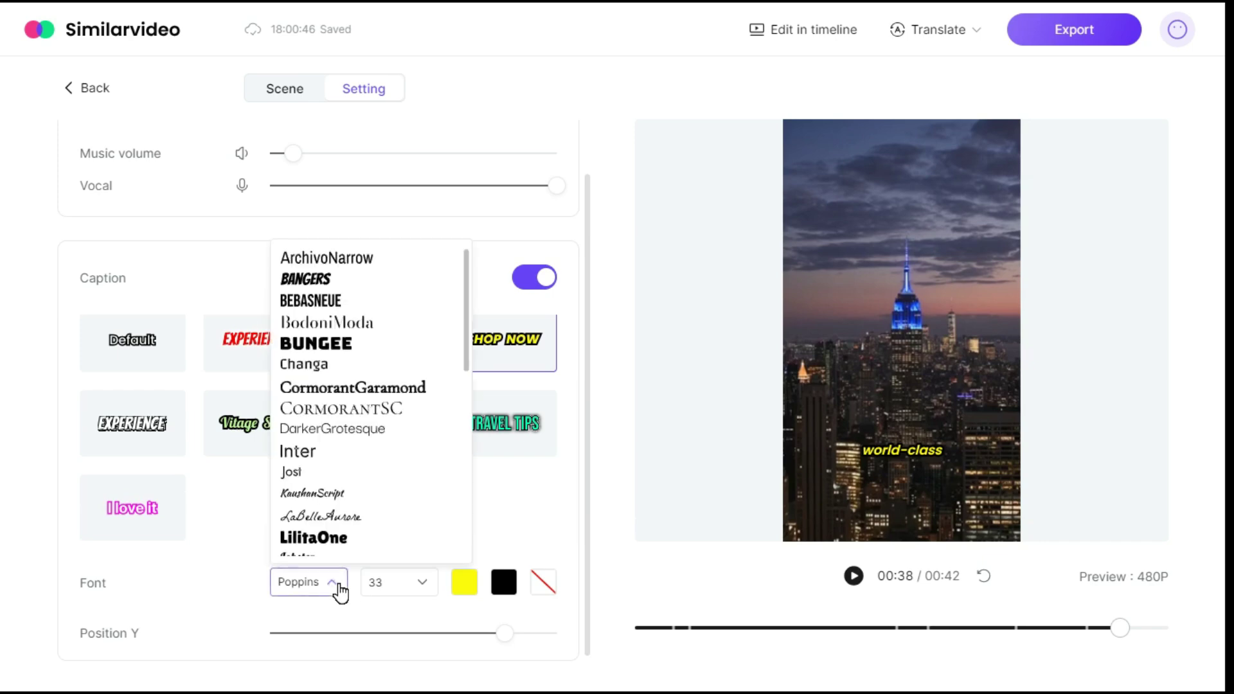
pyautogui.click(331, 583)
pyautogui.click(424, 582)
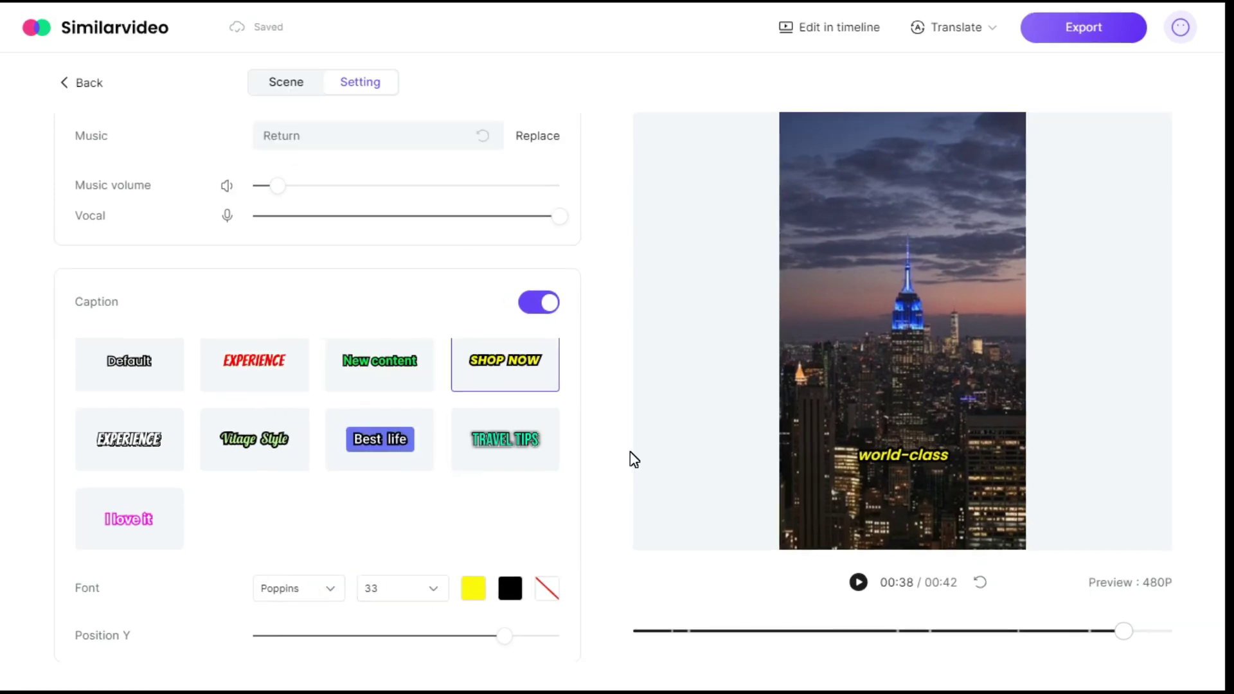
# Step: Translate the project into German and preview it into the Central Park scene
pyautogui.click(993, 27)
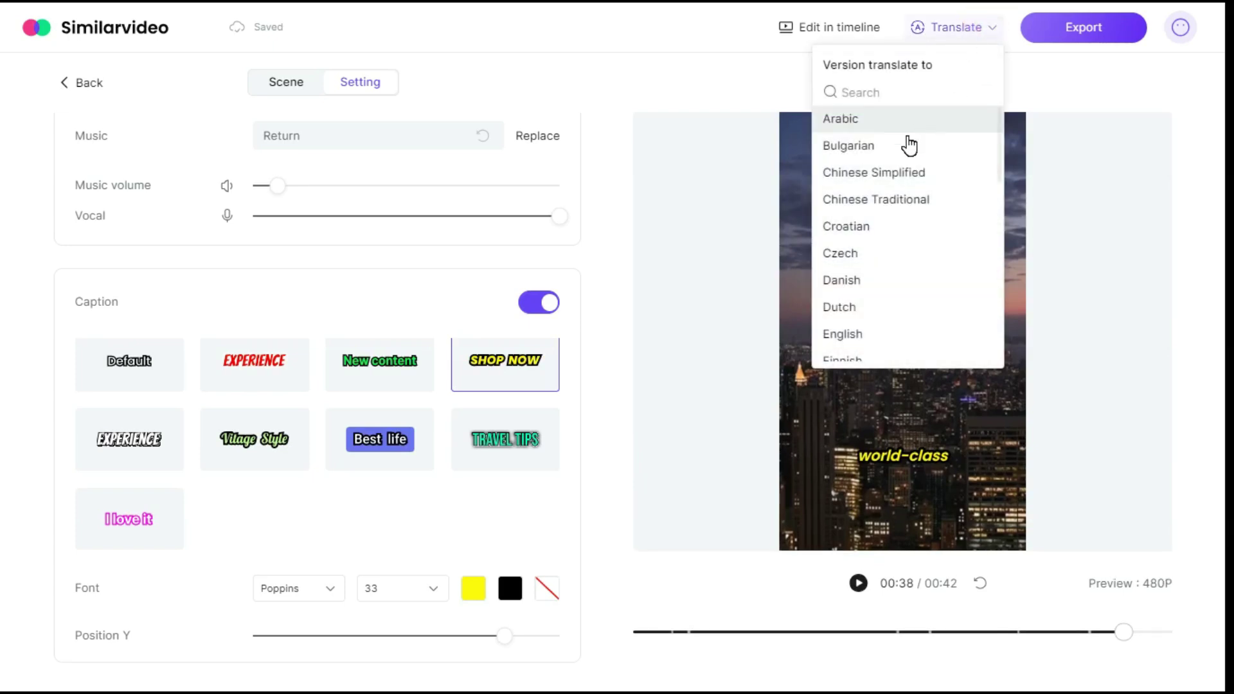
pyautogui.scroll(-3, 907, 155)
pyautogui.scroll(-2, 940, 178)
pyautogui.scroll(-1, 940, 178)
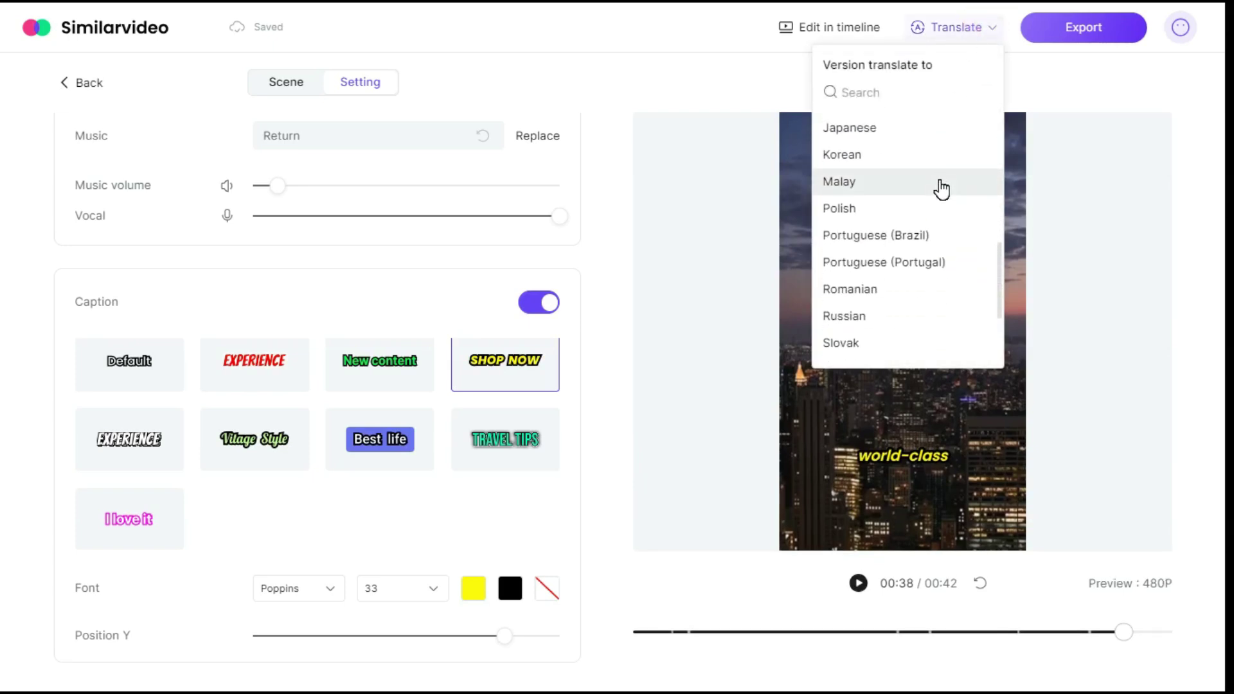
pyautogui.scroll(2, 943, 189)
pyautogui.scroll(1, 946, 191)
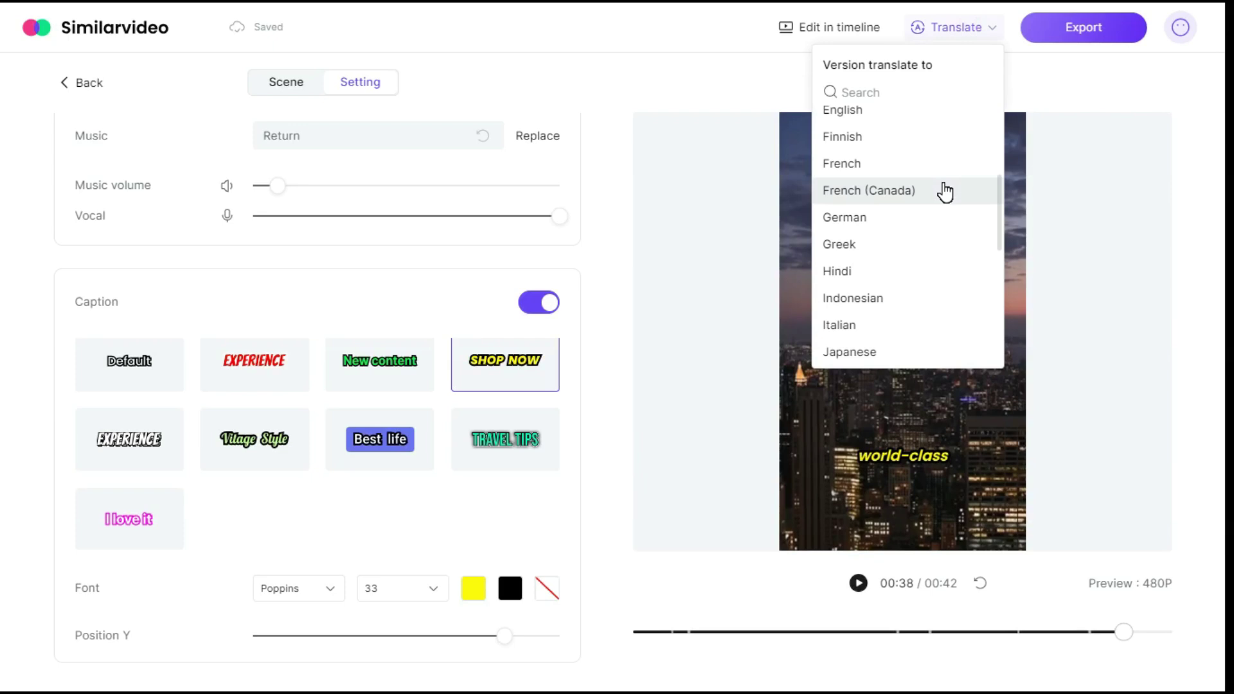
pyautogui.click(867, 227)
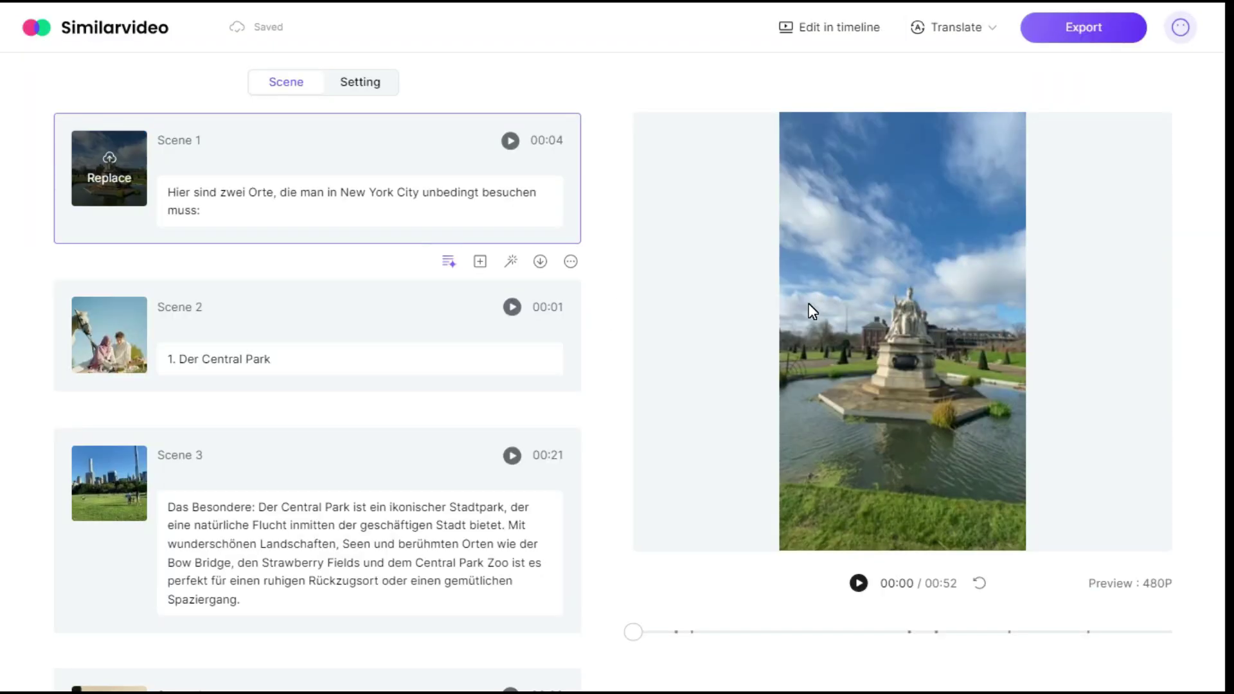
pyautogui.click(859, 583)
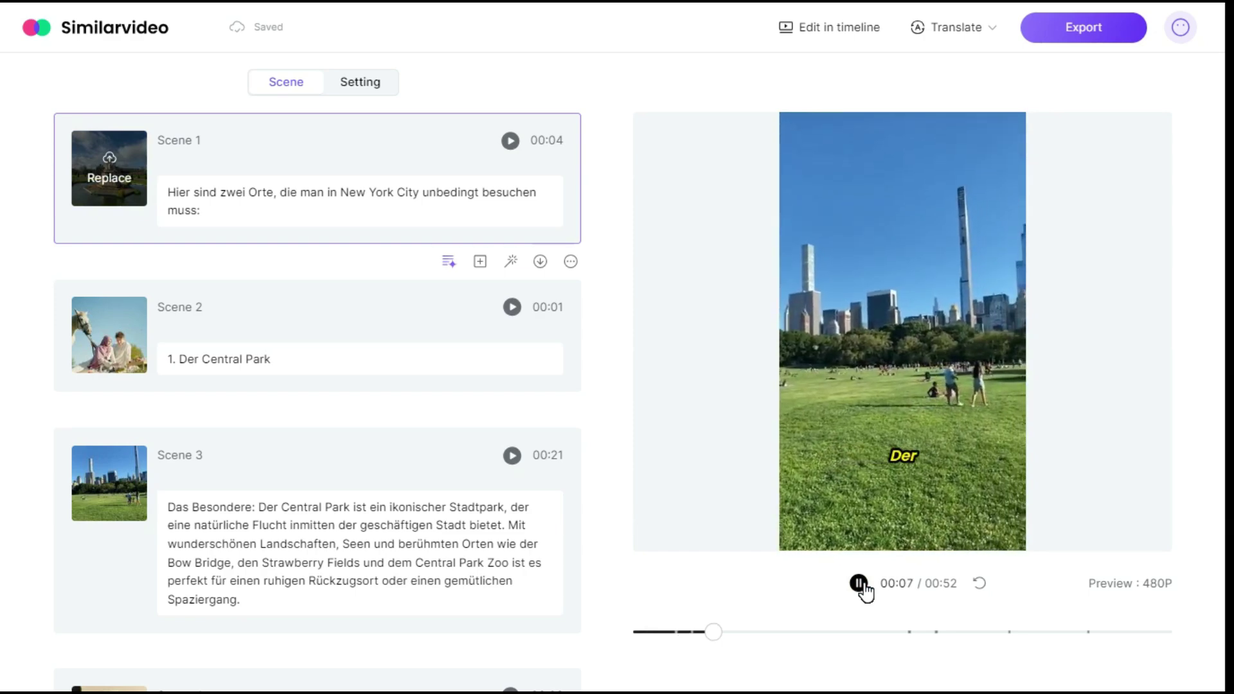
pyautogui.click(859, 583)
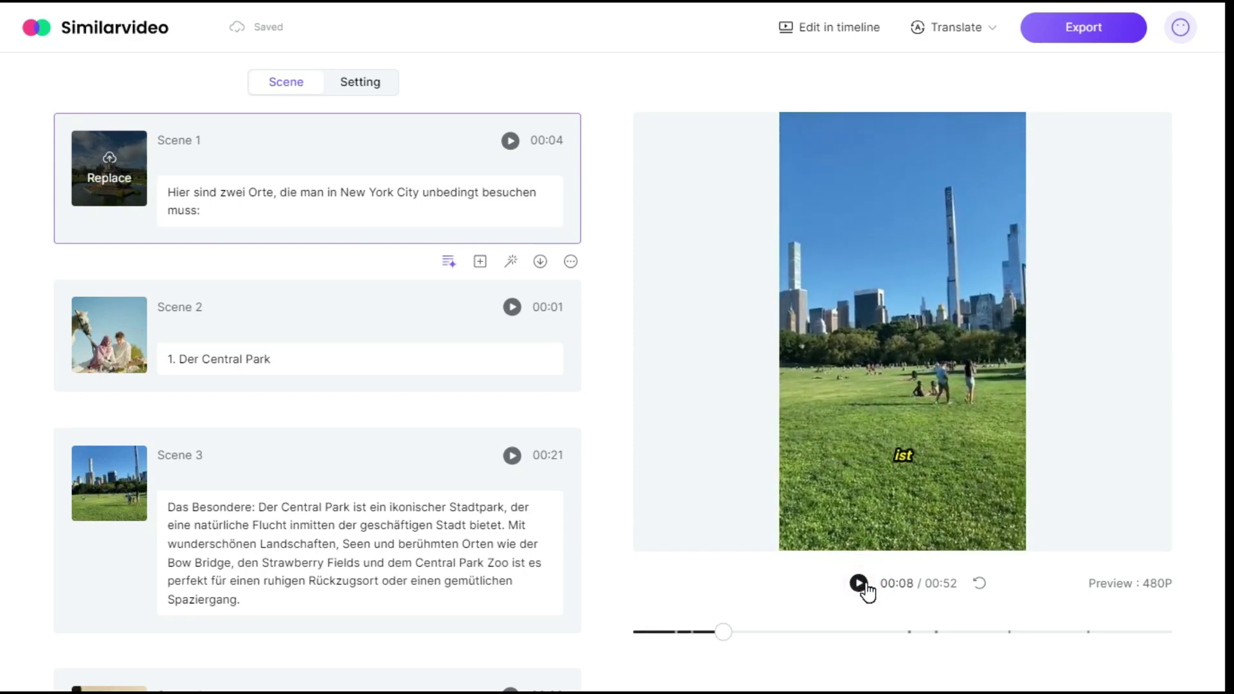
# Step: Preview a Hindi translation of the video, then reopen Translate to return to English
pyautogui.click(992, 27)
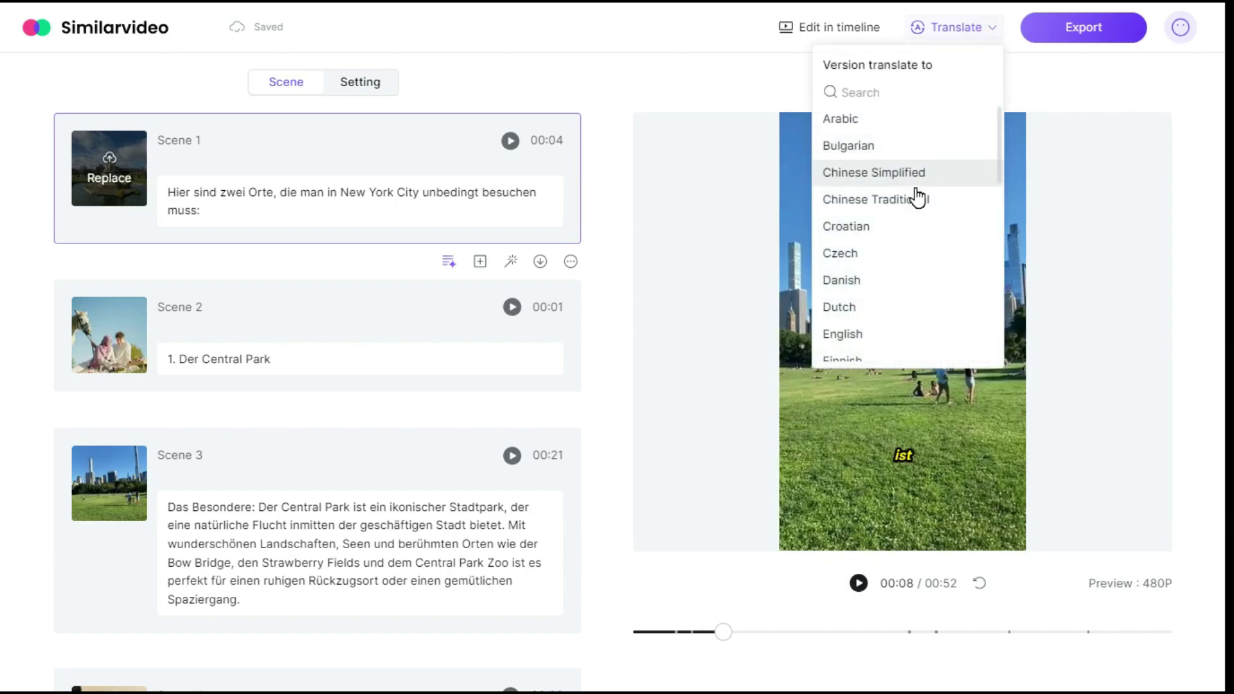
pyautogui.scroll(-4, 891, 203)
pyautogui.scroll(-2, 891, 164)
pyautogui.click(890, 164)
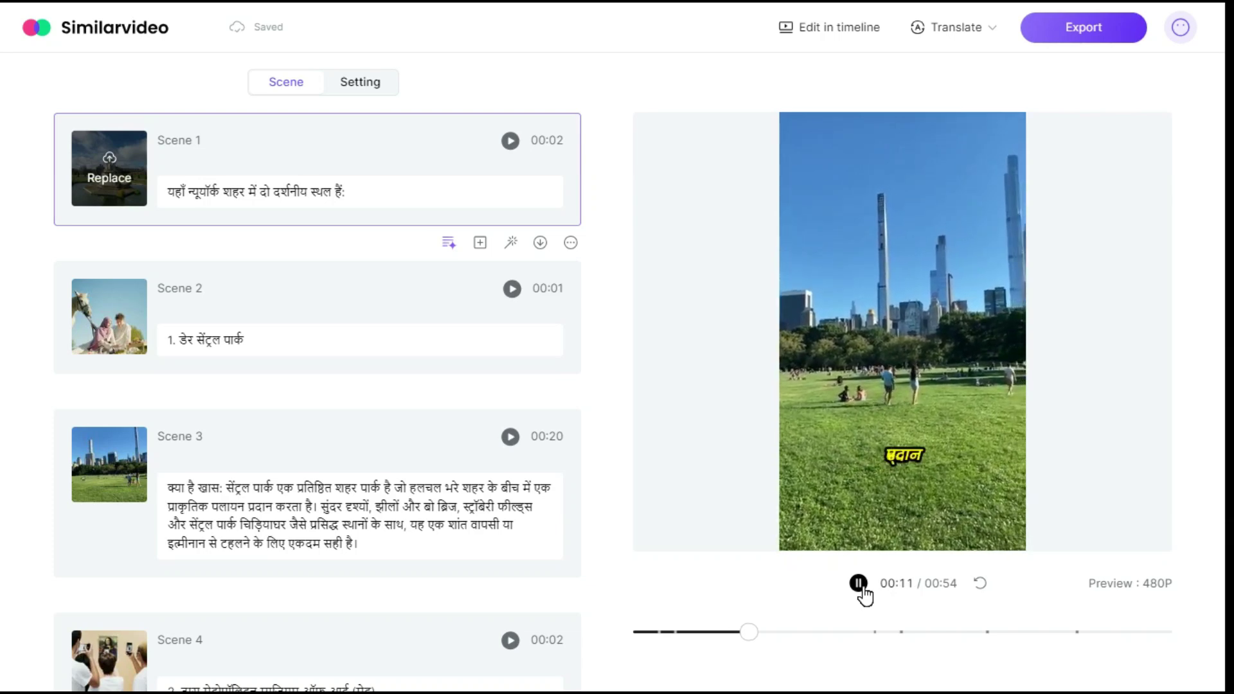
pyautogui.click(859, 582)
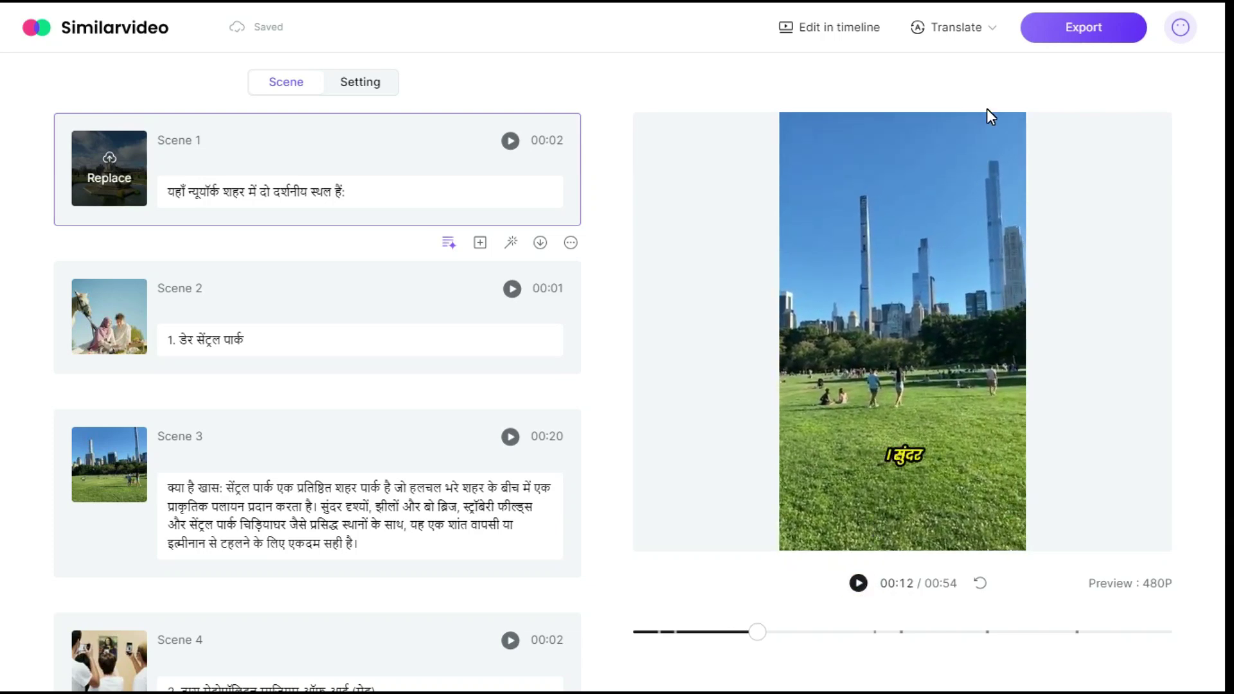
pyautogui.click(996, 28)
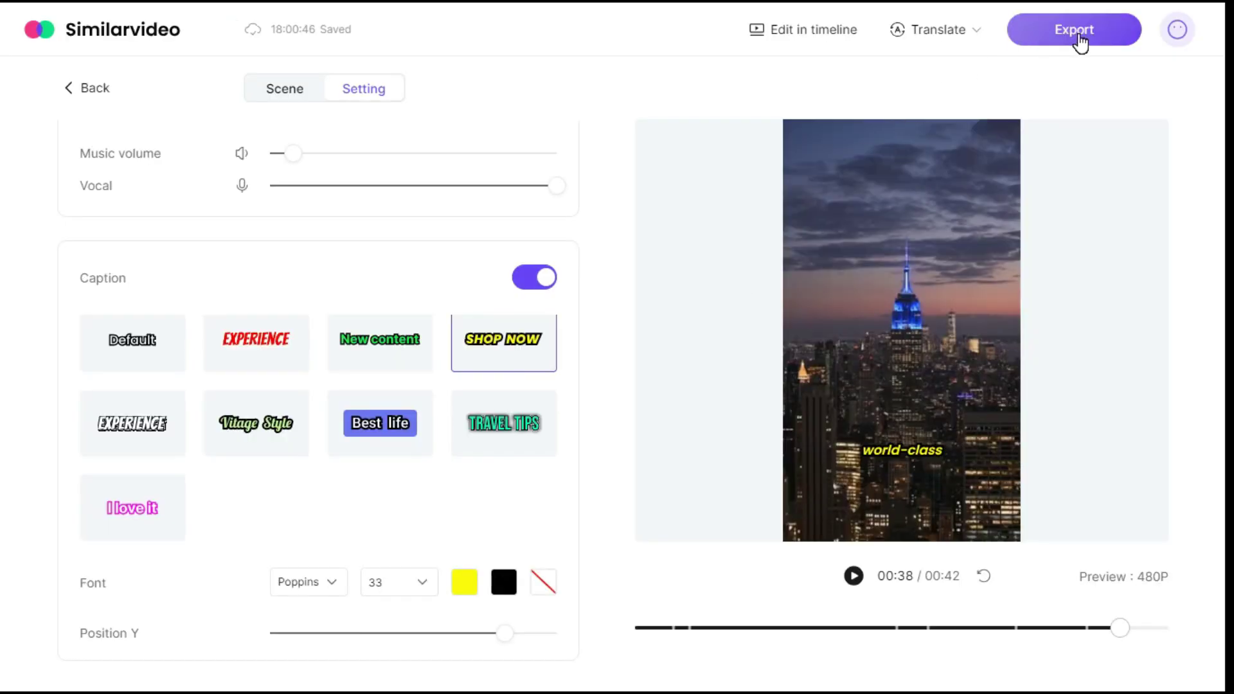
# Step: Export 'NYC's Best: Park & Art' at 1080P resolution
pyautogui.click(1080, 41)
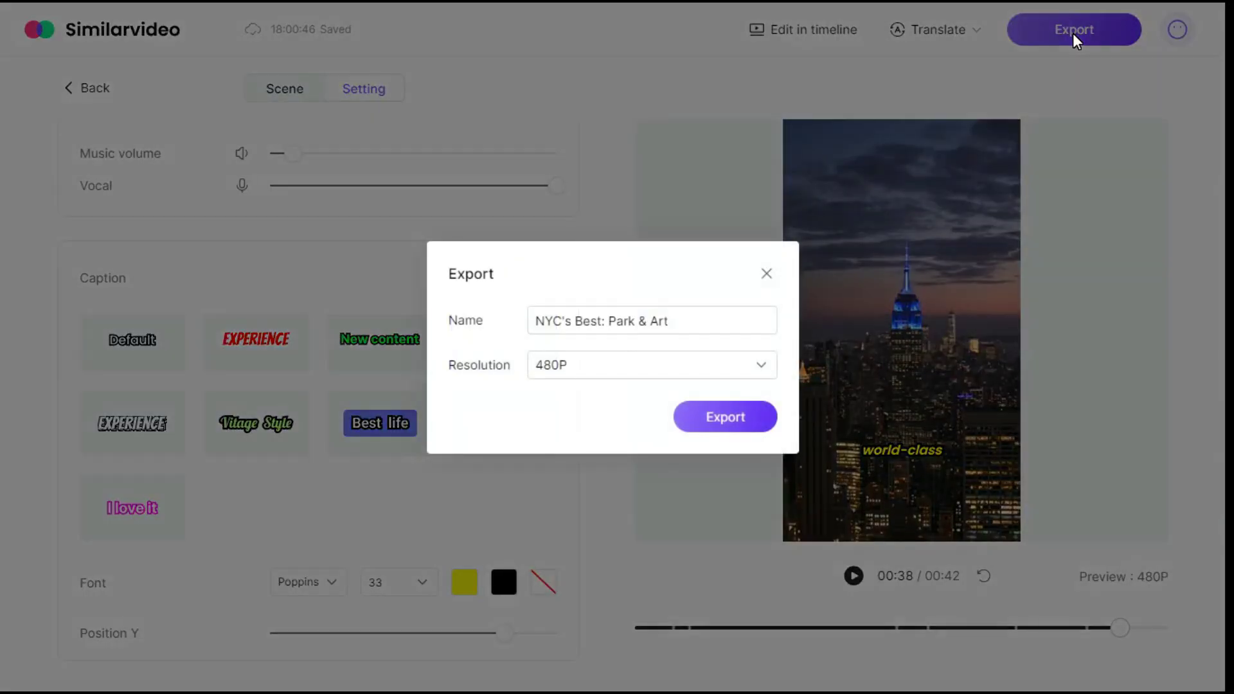
pyautogui.click(766, 370)
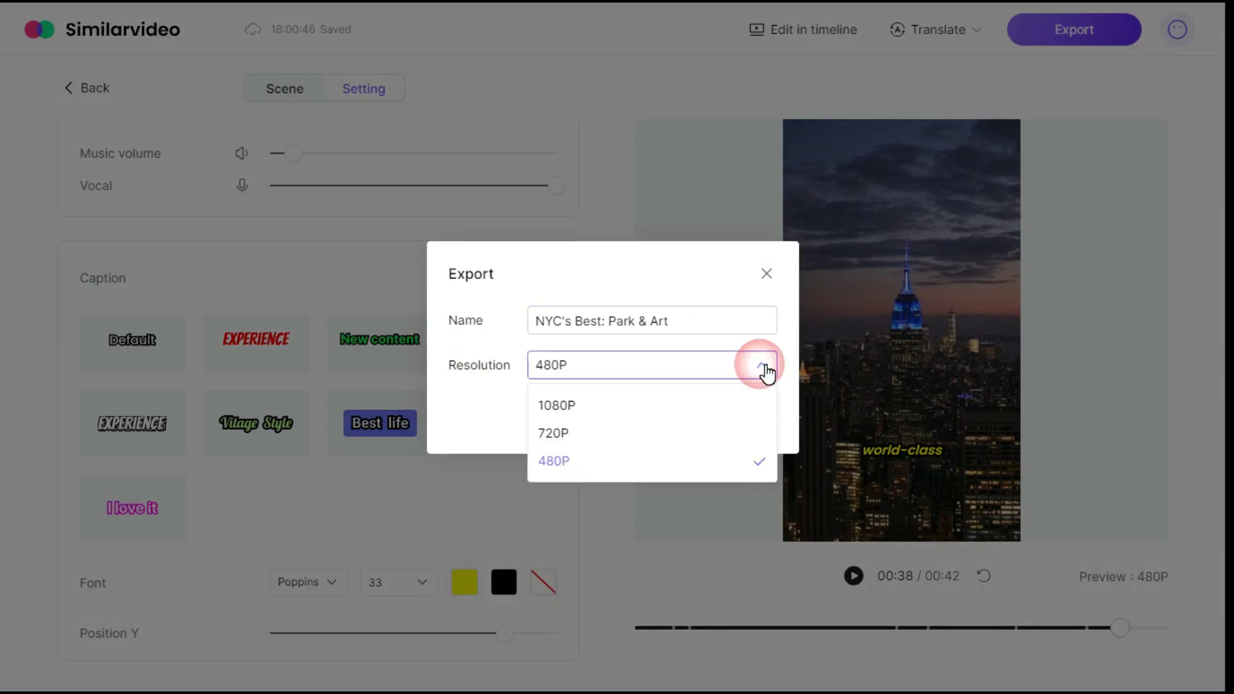
pyautogui.click(582, 409)
pyautogui.click(725, 416)
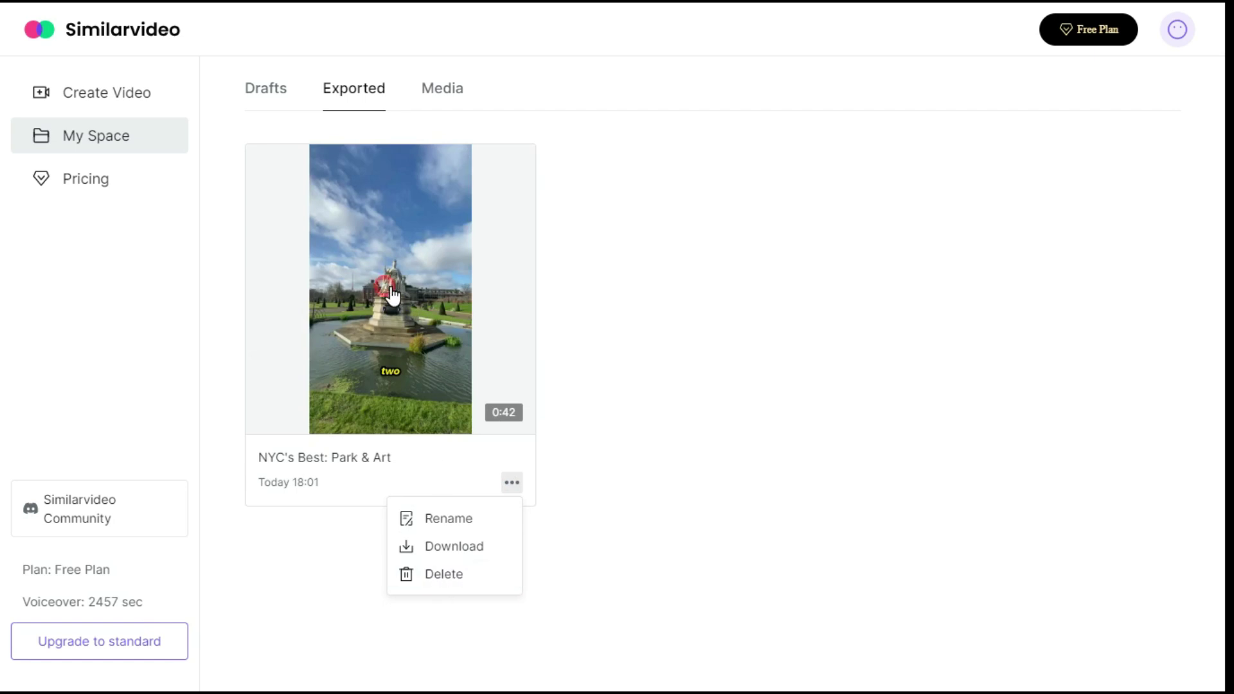
# Step: Play the exported 1080×1920 'NYC's Best: Park & Art' video from its preview page
pyautogui.click(392, 294)
pyautogui.click(423, 373)
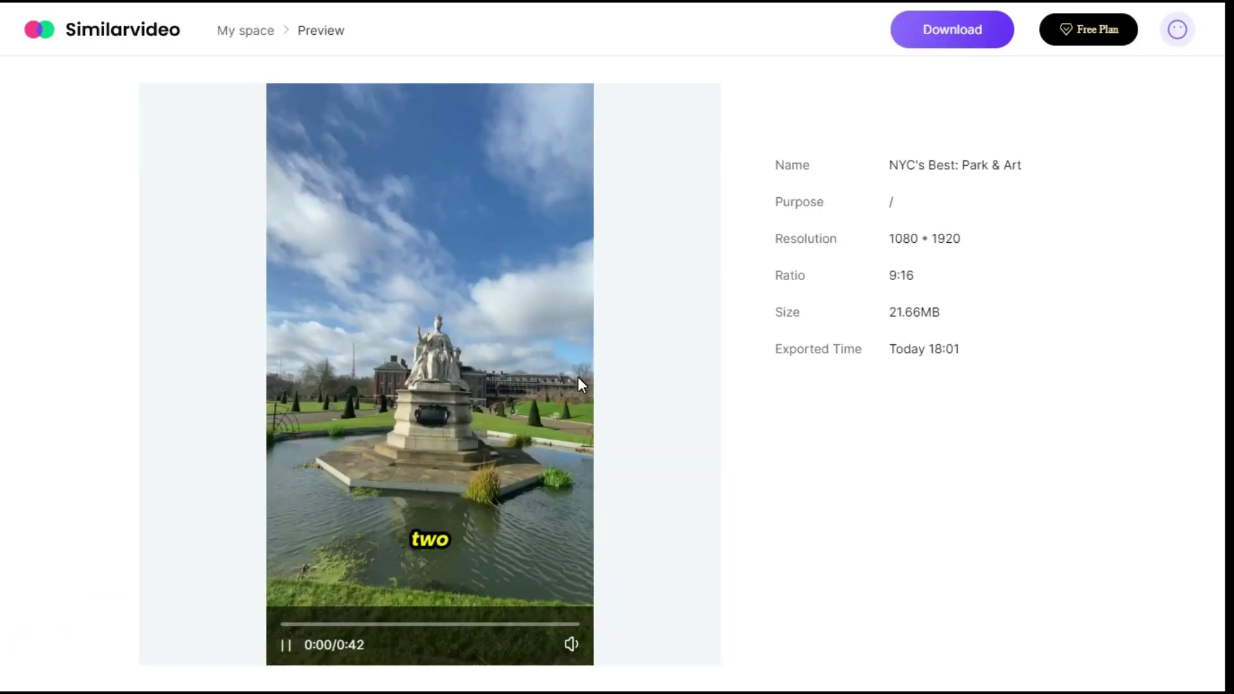